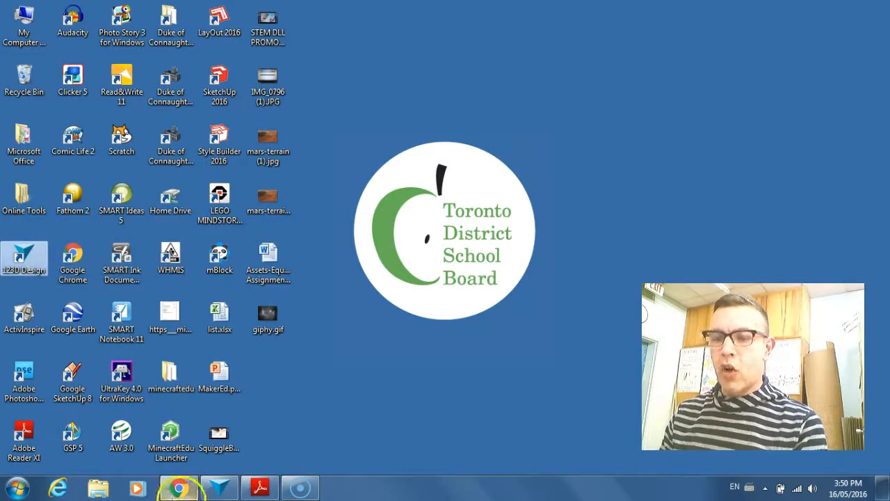
# - Switch to the untitled project open in 123D Design
pyautogui.moveTo(226, 492)
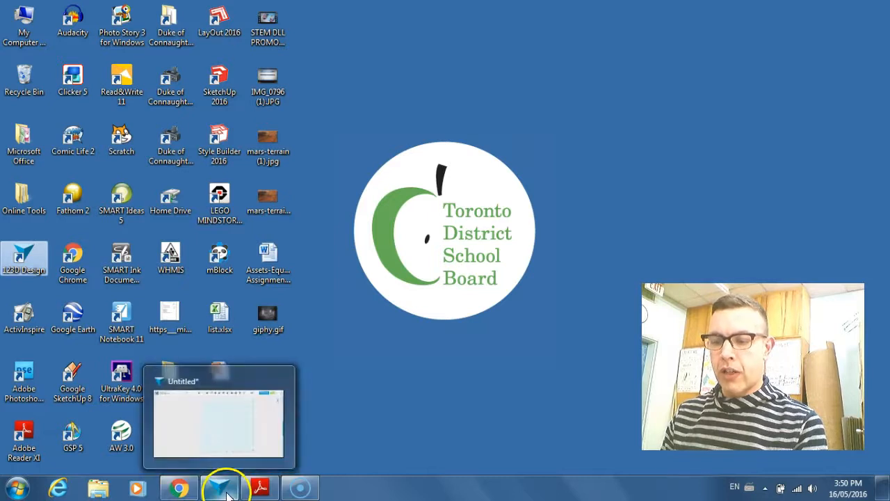
pyautogui.click(219, 491)
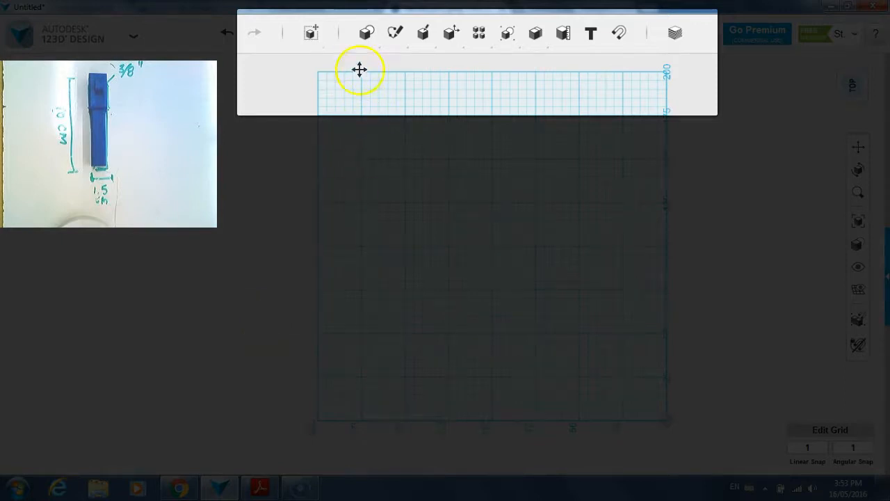
# - Examine the available Transform, Primitives, Sketch, Construct, Modify, Pattern and Grouping tools
pyautogui.moveTo(311, 33)
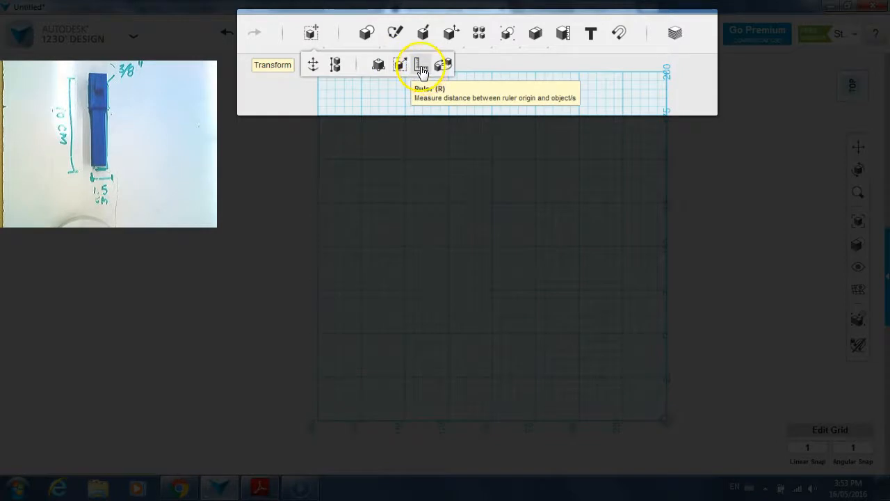
pyautogui.moveTo(364, 35)
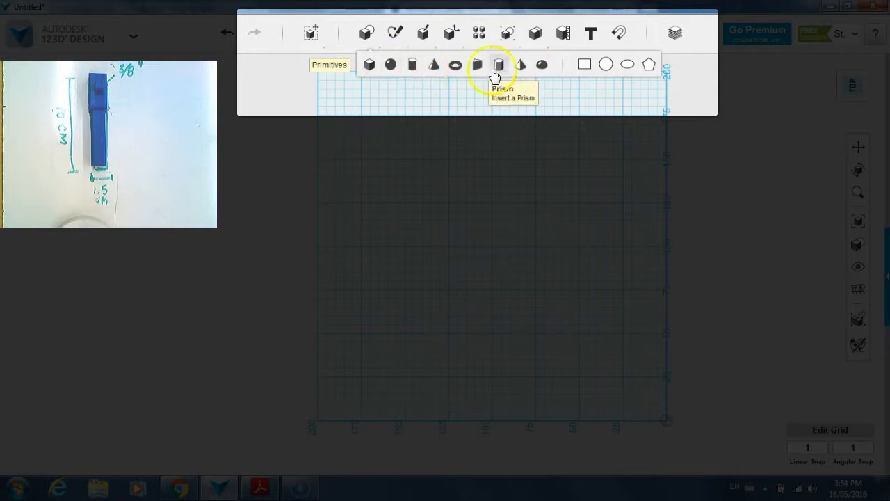
pyautogui.moveTo(395, 33)
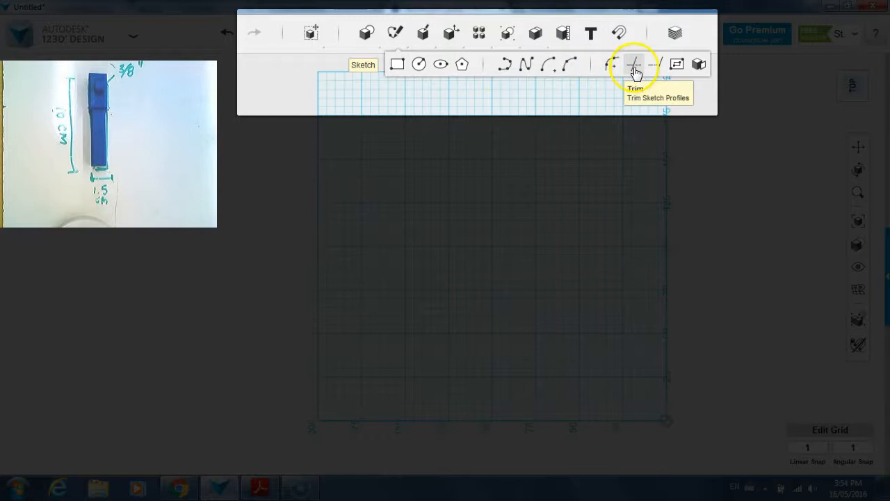
pyautogui.moveTo(423, 34)
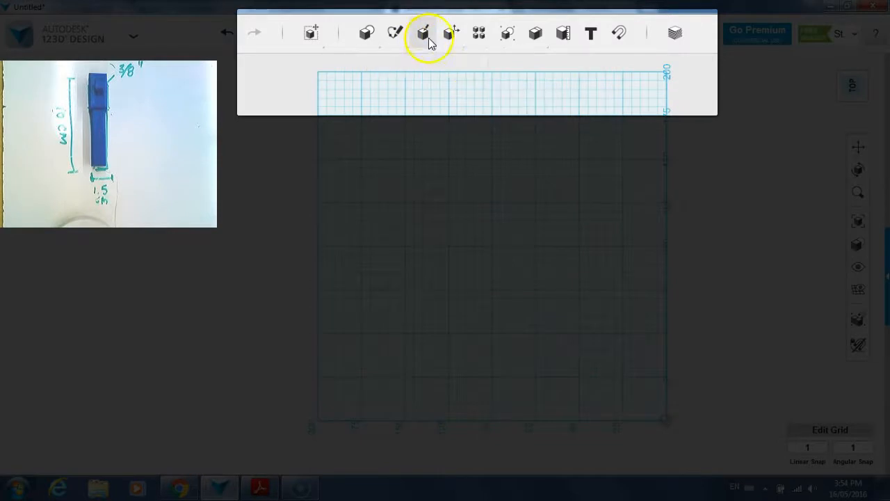
pyautogui.moveTo(452, 33)
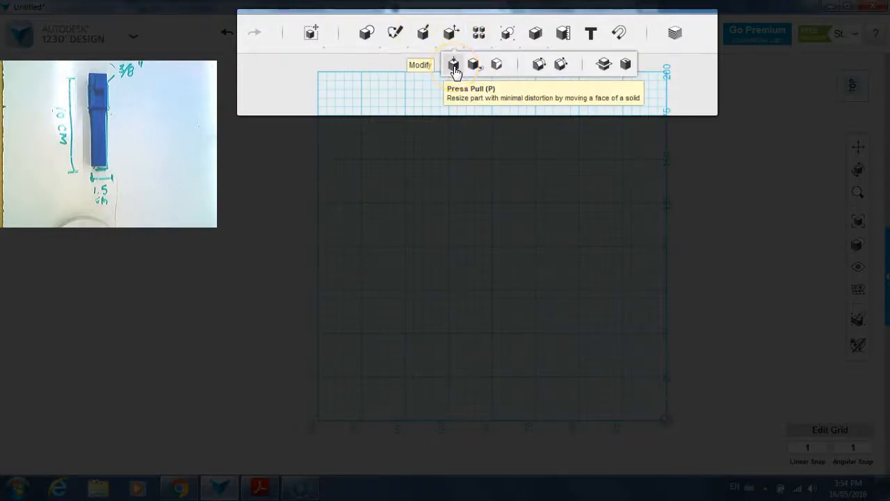
pyautogui.click(454, 67)
pyautogui.click(478, 37)
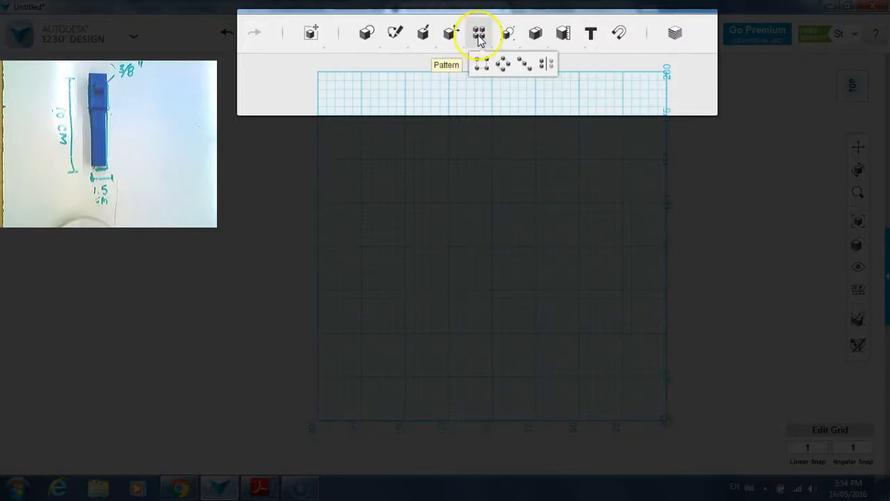
pyautogui.click(506, 39)
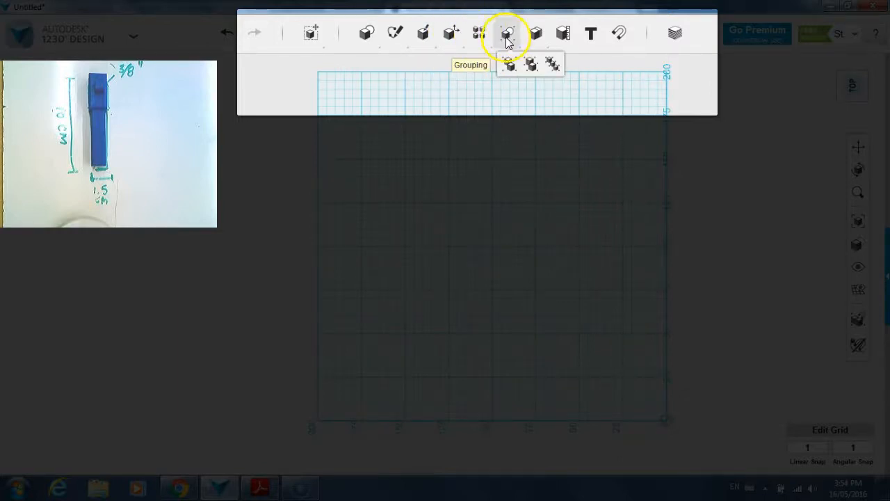
pyautogui.moveTo(533, 35)
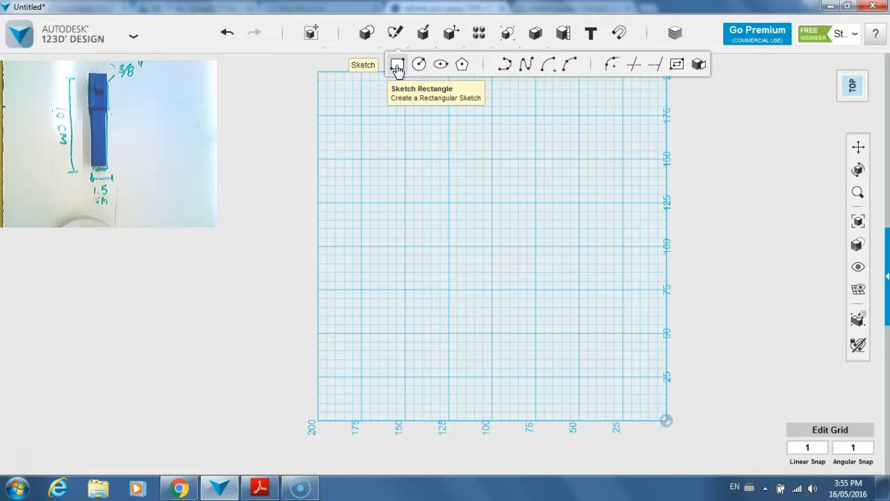
# - Set the view projection to Orthographic
pyautogui.click(397, 66)
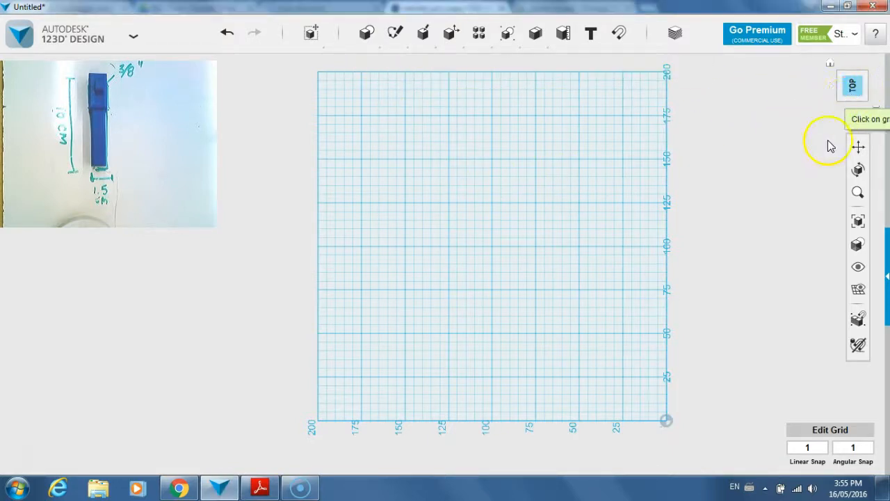
pyautogui.click(875, 110)
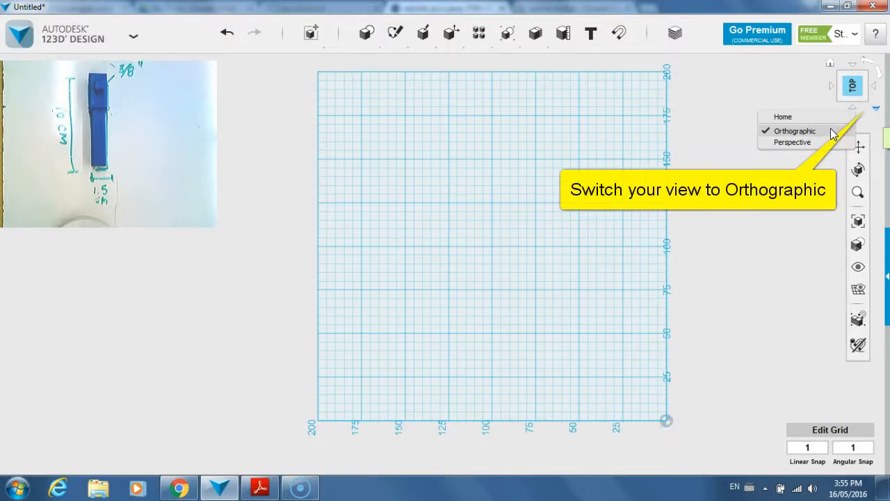
pyautogui.click(793, 138)
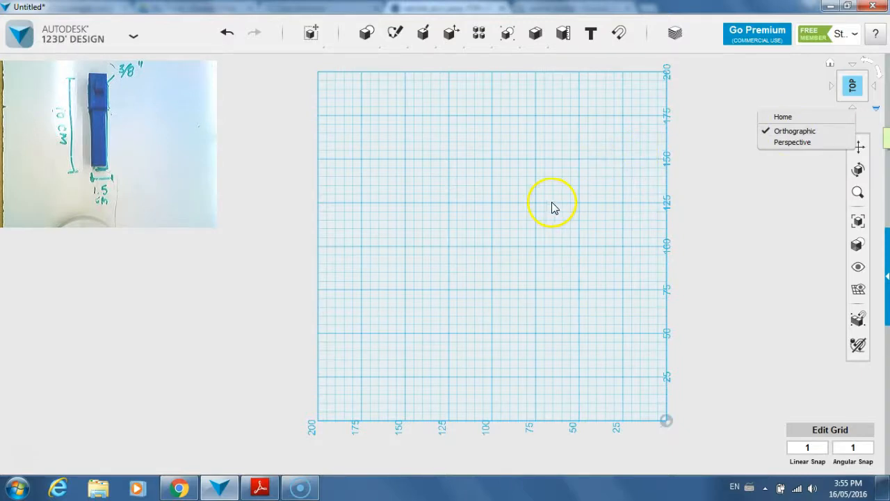
# - View the grid from the left side and return to the top view
pyautogui.click(855, 111)
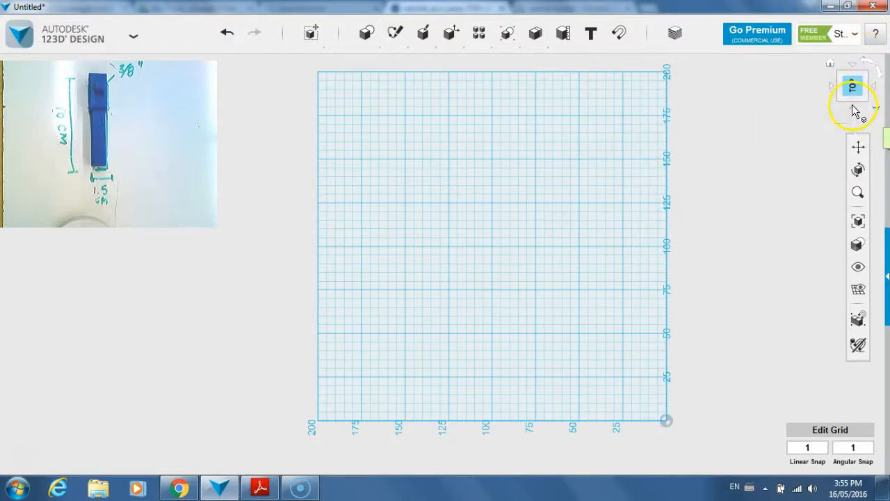
pyautogui.click(874, 86)
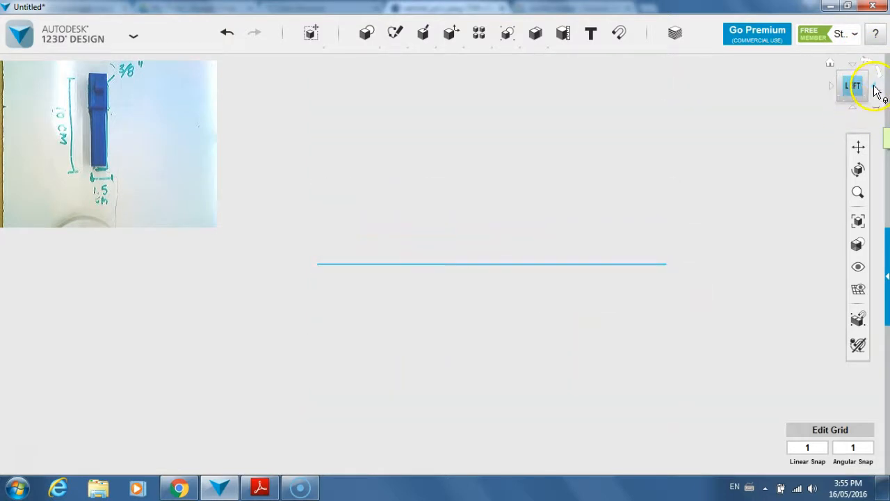
pyautogui.click(852, 67)
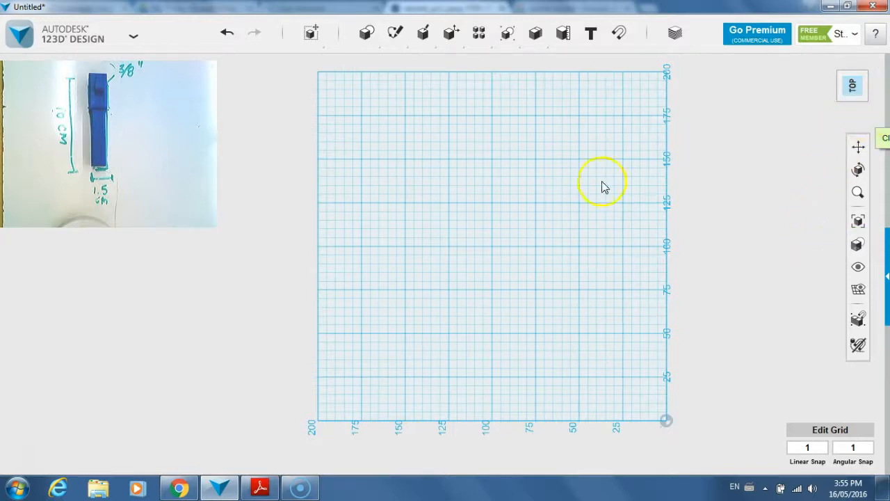
pyautogui.scroll(5, 504, 216)
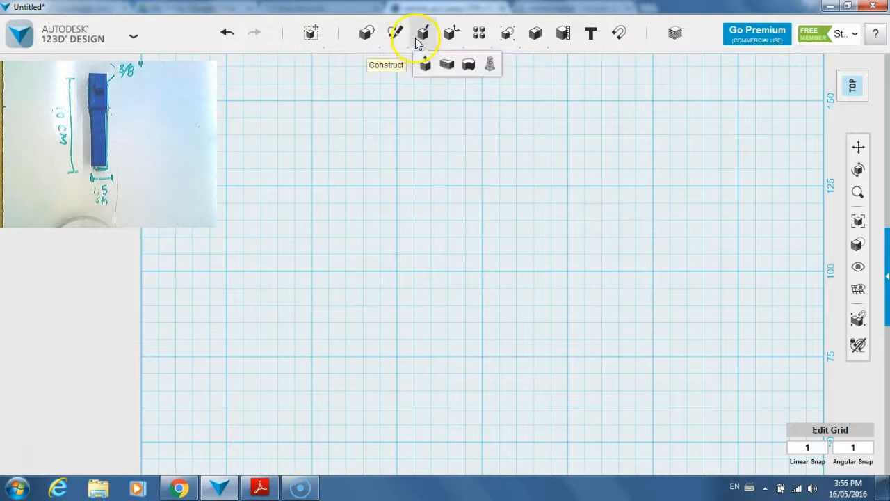
pyautogui.moveTo(386, 34)
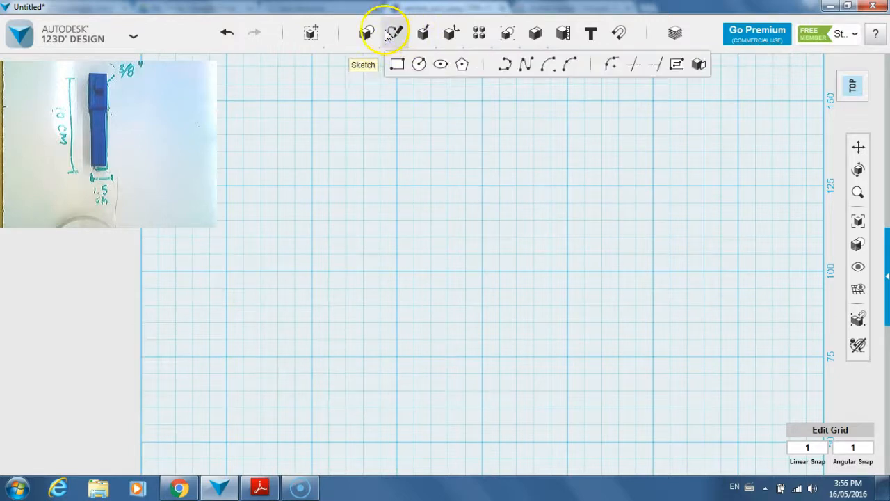
pyautogui.click(398, 66)
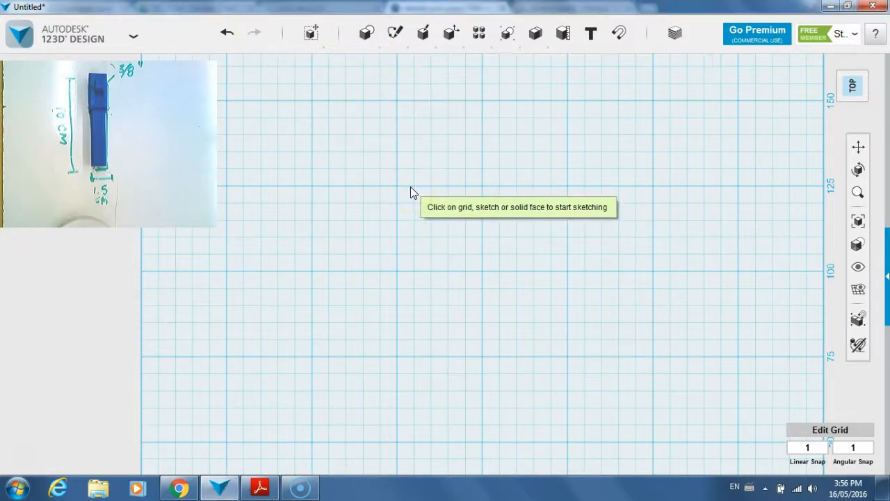
pyautogui.click(392, 165)
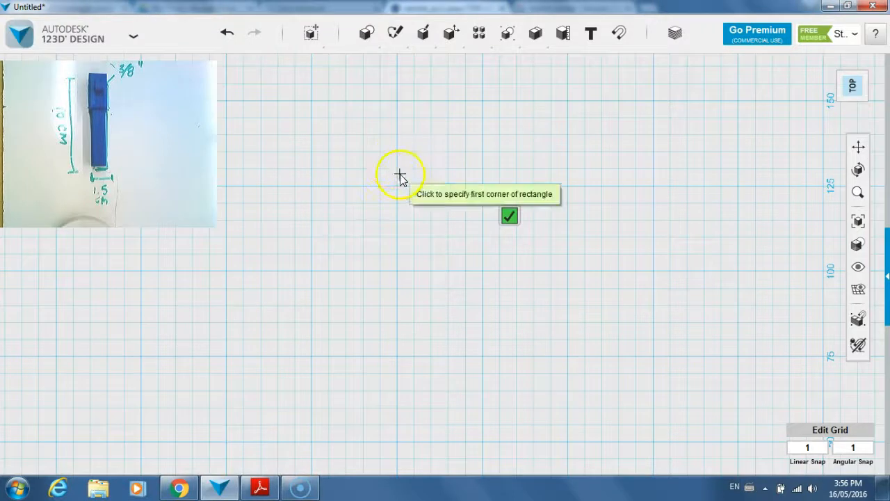
pyautogui.click(377, 157)
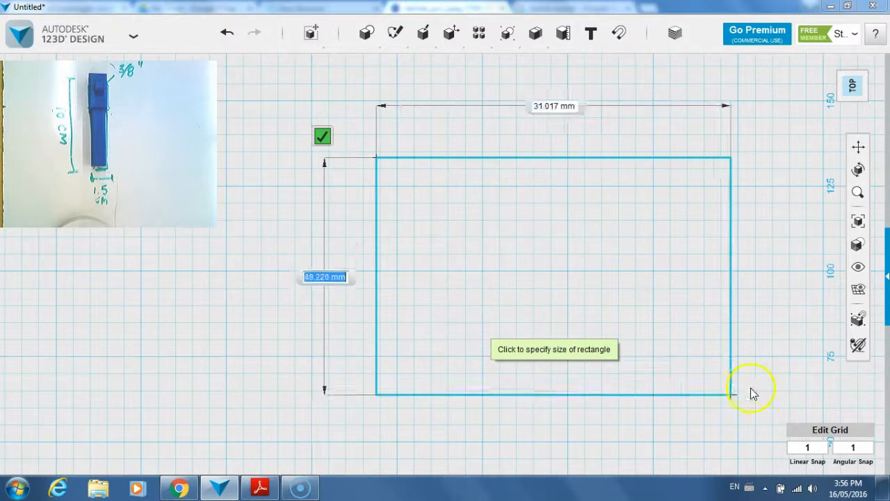
pyautogui.click(854, 451)
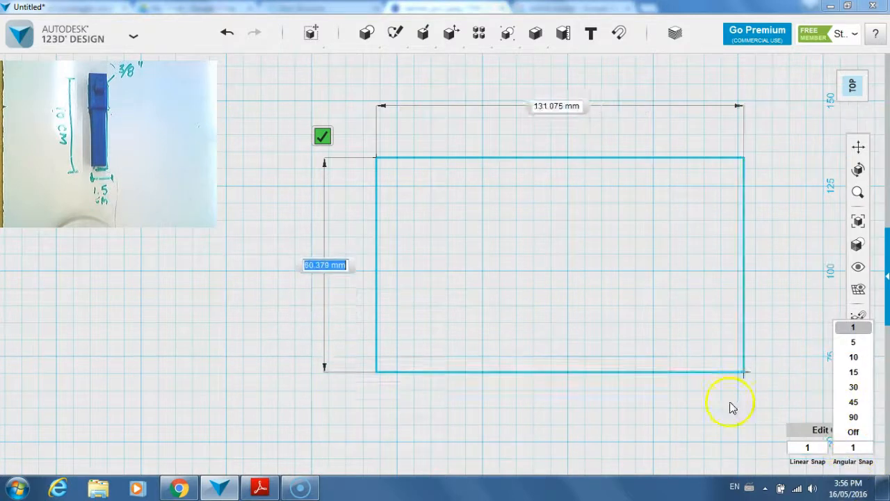
pyautogui.press('Escape')
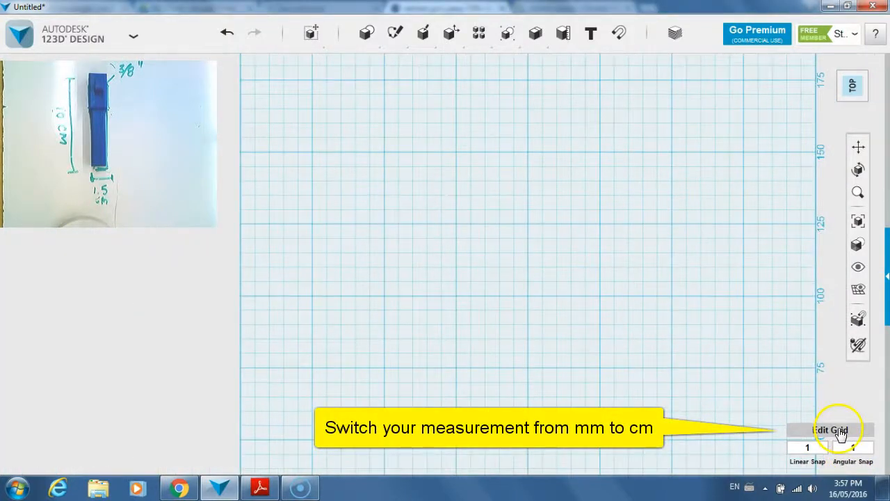
# - Change the grid units to cm, keeping the default preset, and update the grid
pyautogui.click(831, 431)
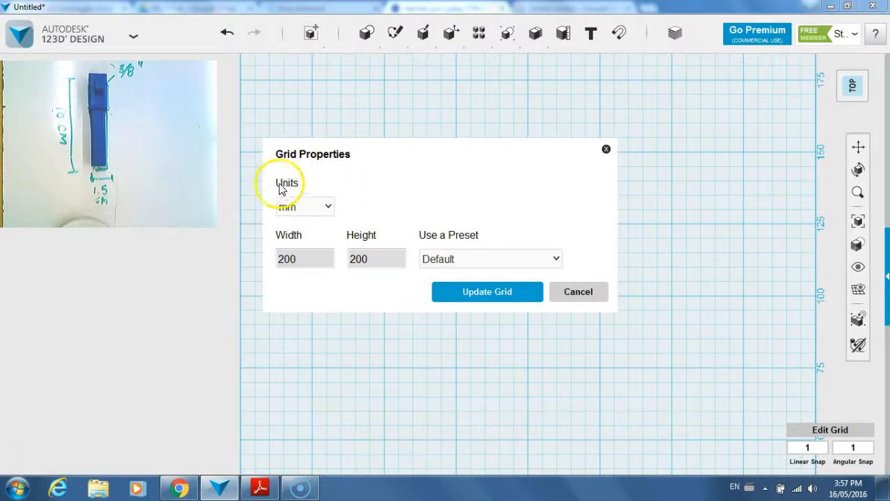
pyautogui.click(327, 206)
pyautogui.click(321, 236)
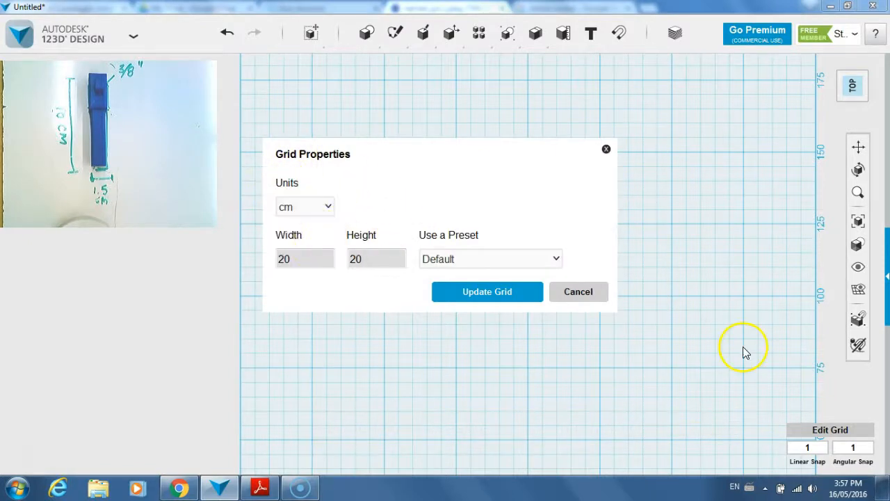
pyautogui.click(514, 293)
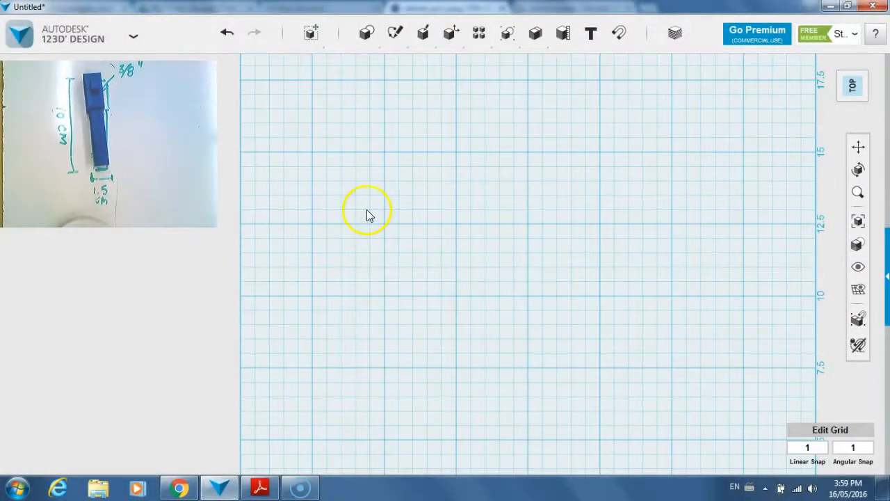
# - Sketch a rectangle 2 cm wide and 4 cm high on the upper middle part of the grid
pyautogui.moveTo(369, 40)
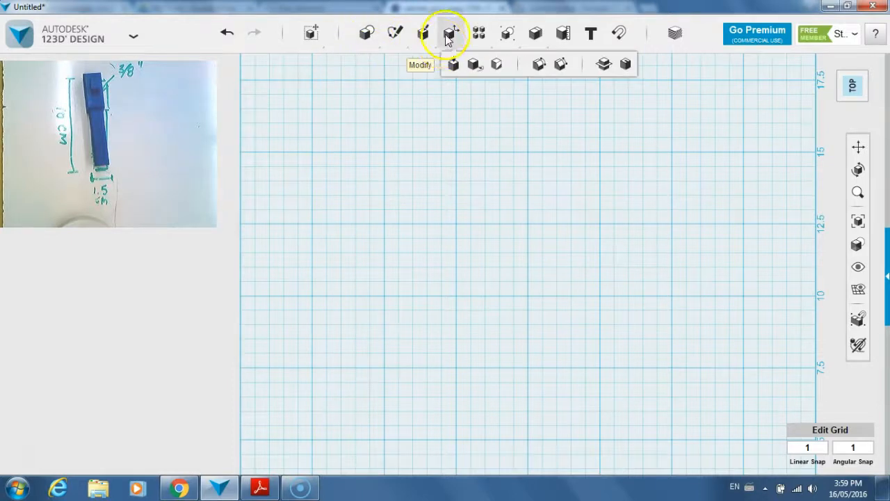
pyautogui.click(398, 70)
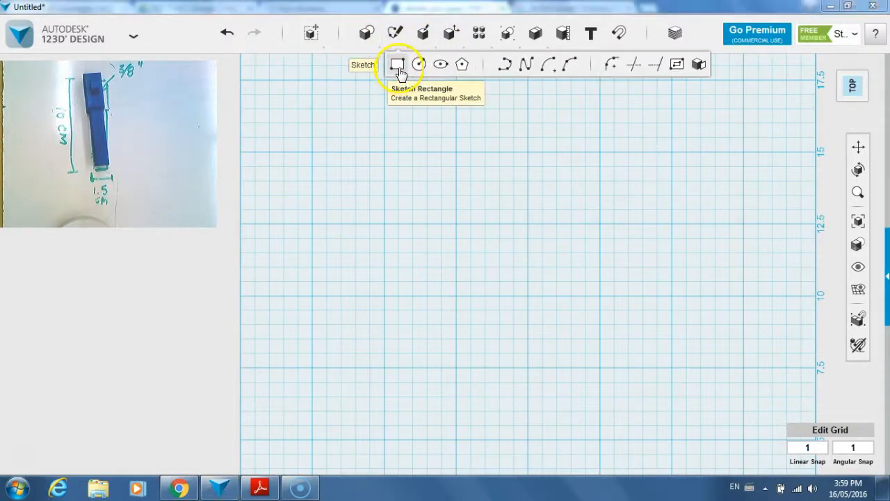
pyautogui.click(426, 203)
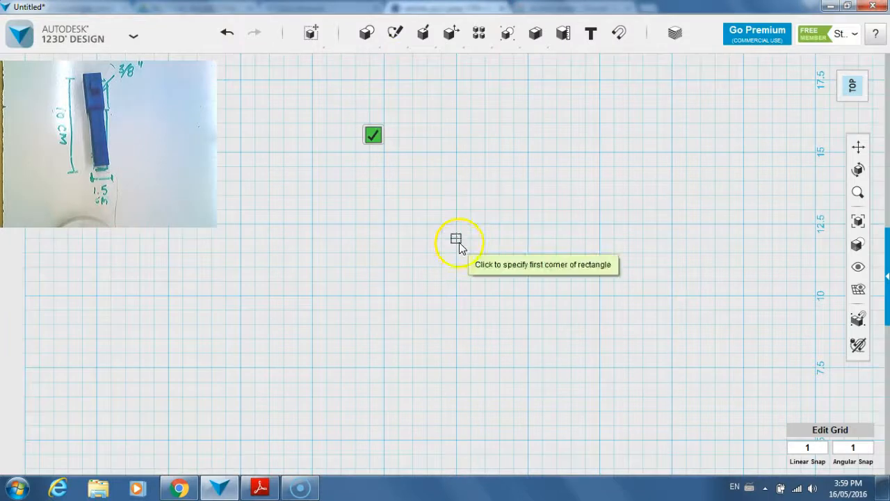
pyautogui.click(427, 167)
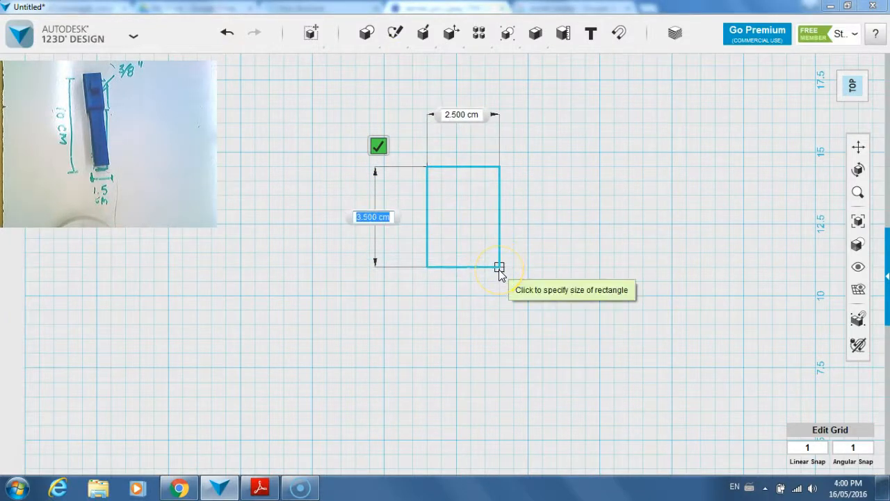
pyautogui.press('Tab')
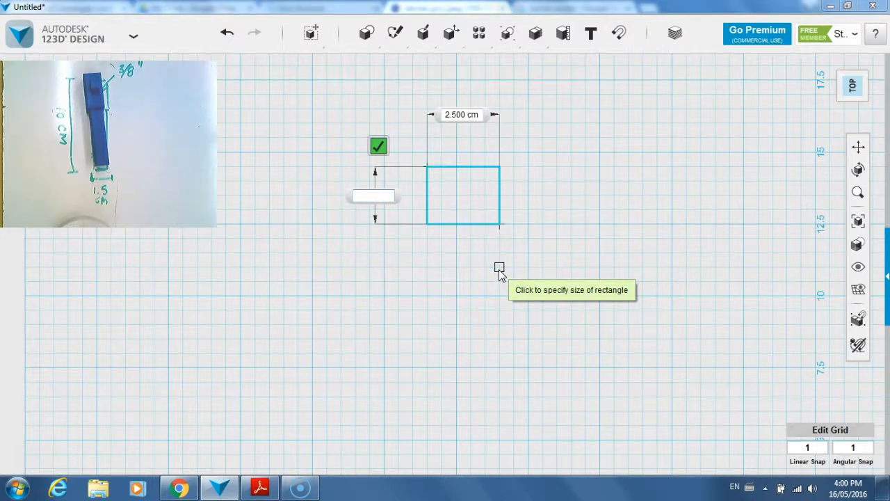
pyautogui.press('Tab')
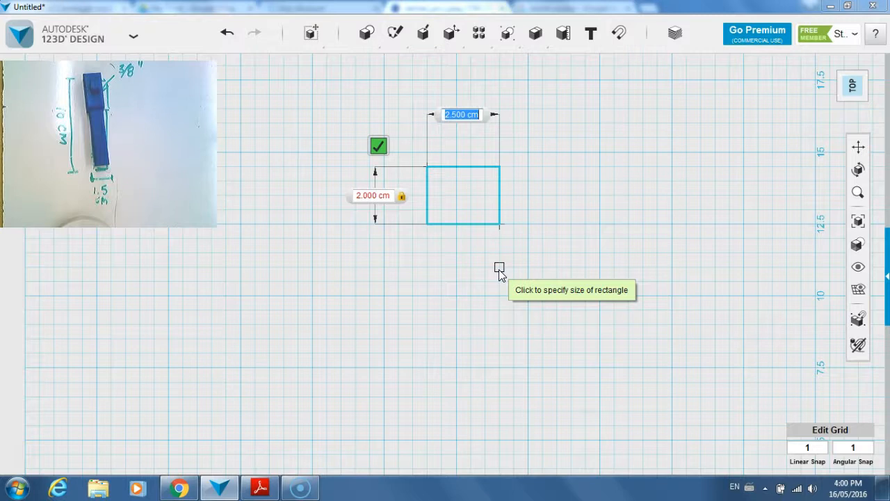
pyautogui.write('2')
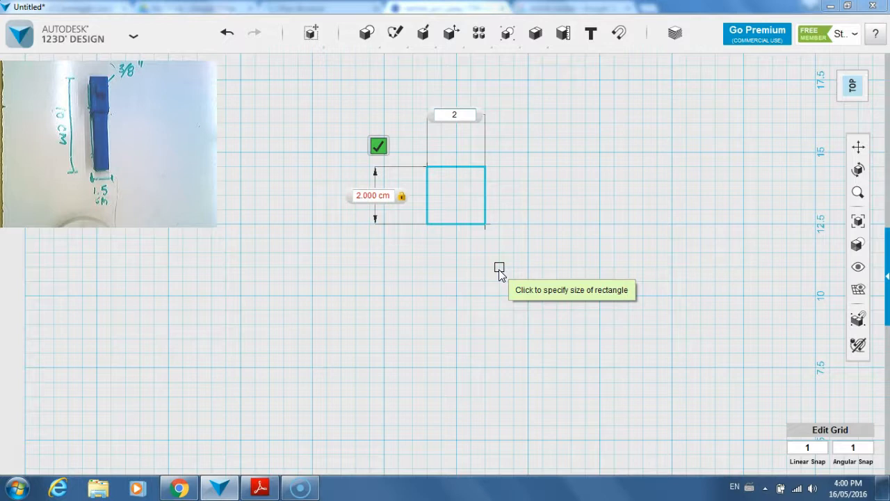
pyautogui.press('Tab')
pyautogui.write('4')
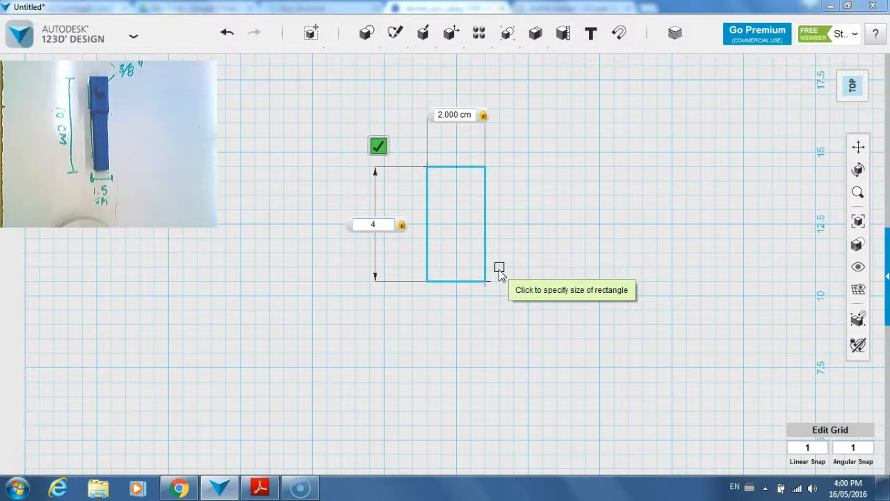
pyautogui.press('Return')
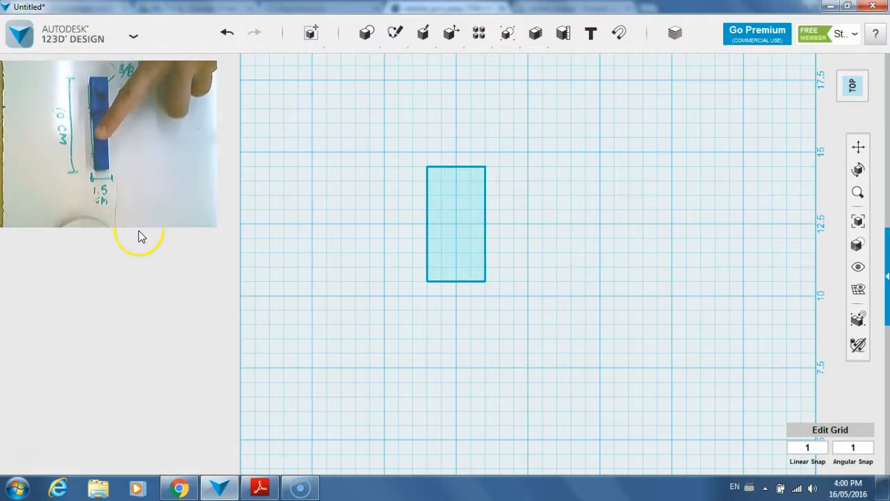
pyautogui.moveTo(367, 36)
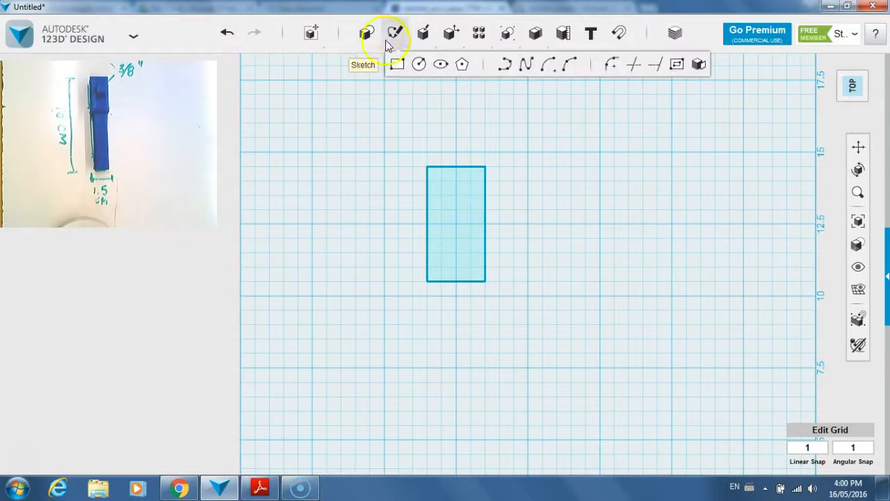
pyautogui.click(397, 65)
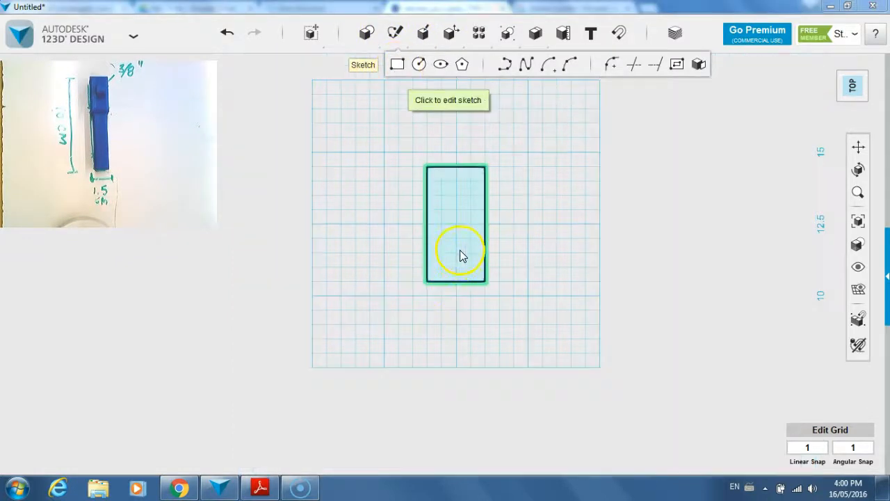
pyautogui.click(452, 286)
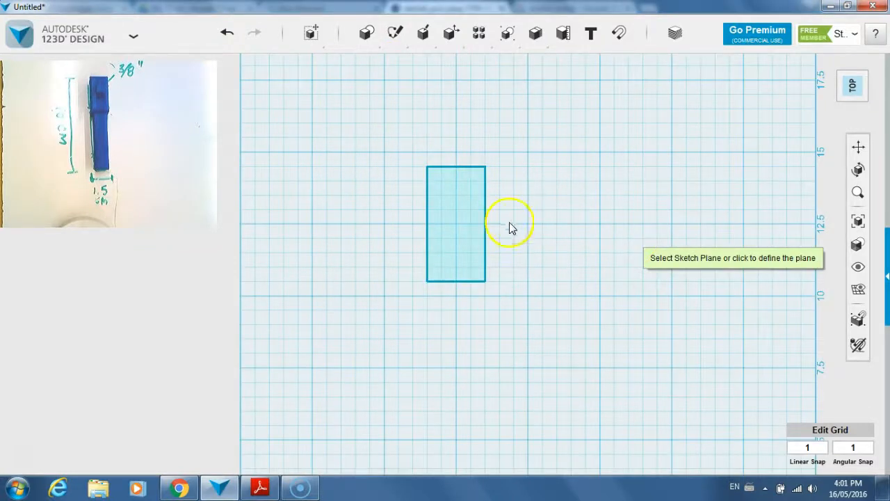
pyautogui.click(452, 259)
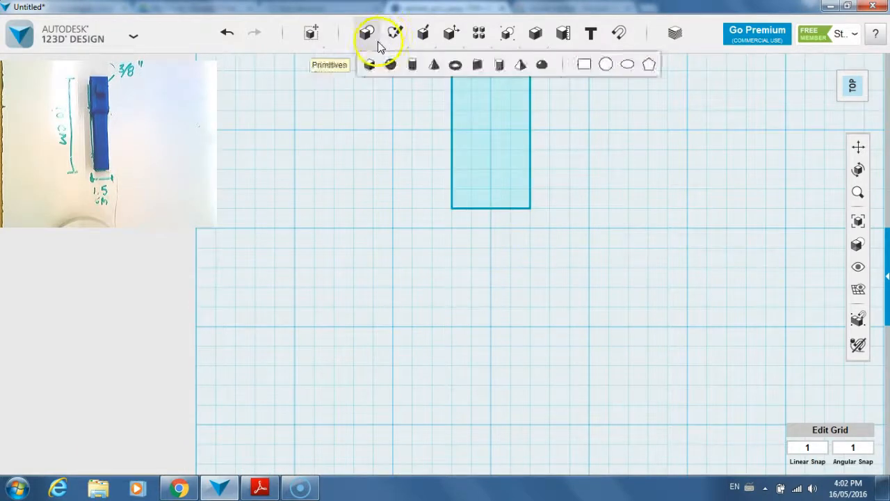
# - In the existing sketch, add a rectangle 1 cm wide and 6 cm long, extending down from the middle of the first rectangle's lower edge
pyautogui.moveTo(394, 34)
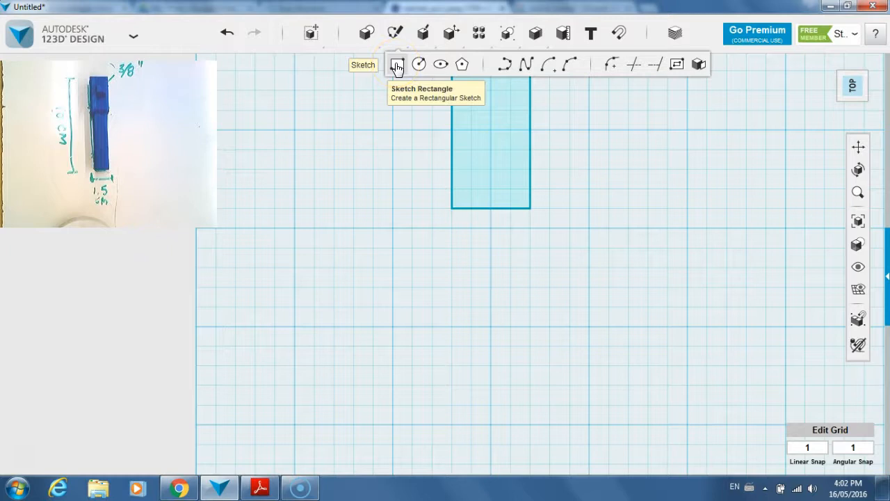
pyautogui.scroll(2, 523, 293)
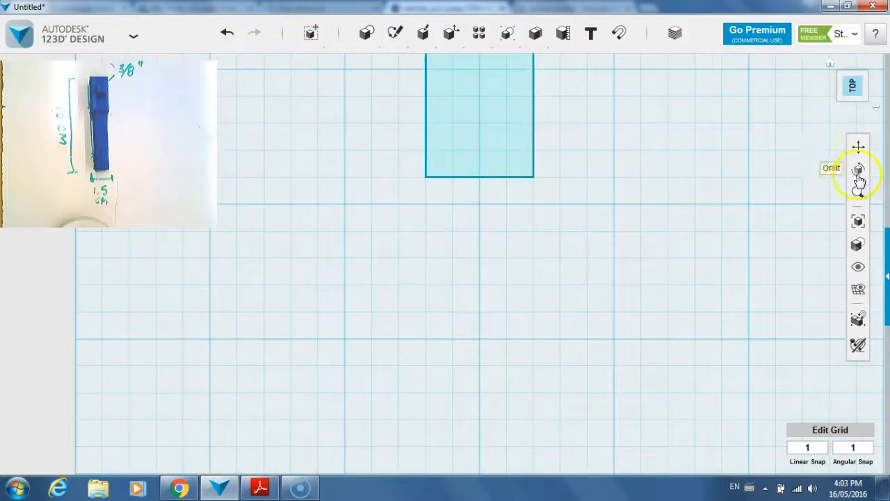
pyautogui.click(858, 148)
pyautogui.moveTo(709, 185); pyautogui.dragTo(654, 325)
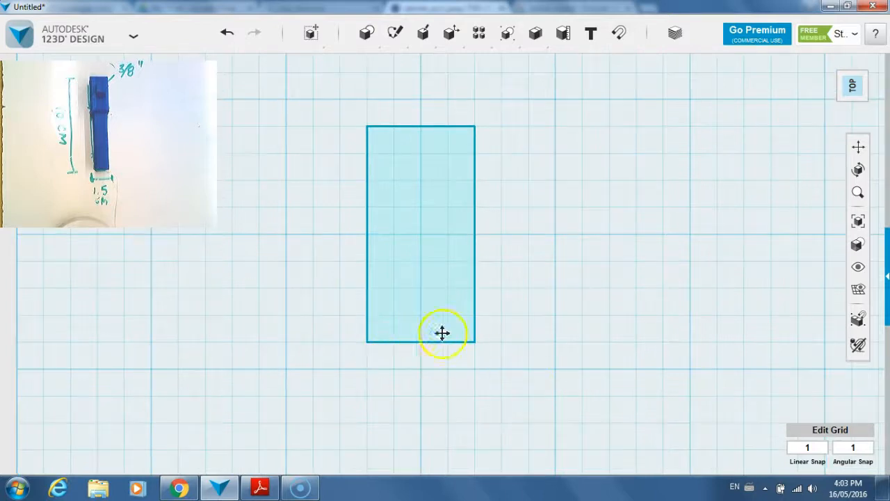
pyautogui.scroll(-1, 577, 315)
pyautogui.moveTo(752, 194); pyautogui.dragTo(697, 170)
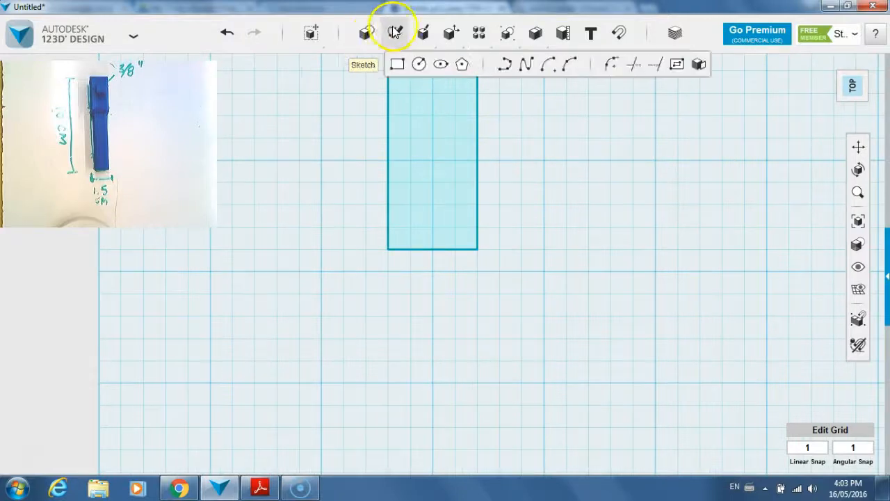
pyautogui.click(397, 64)
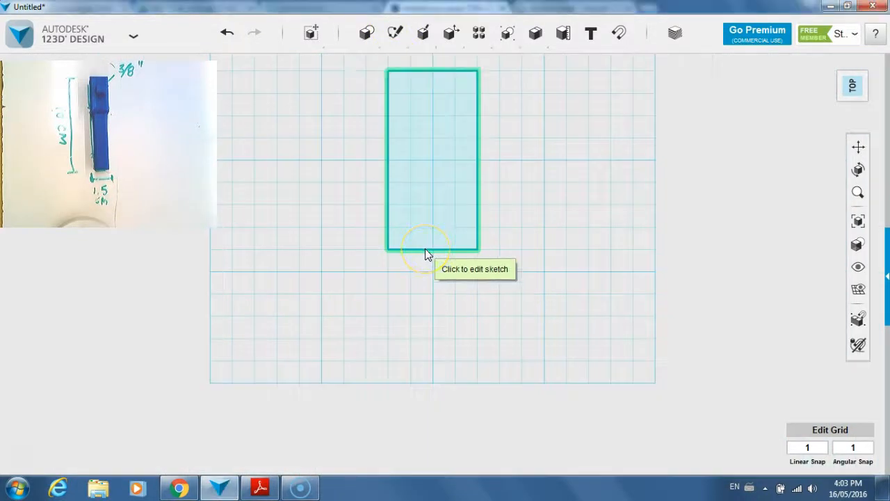
pyautogui.click(425, 251)
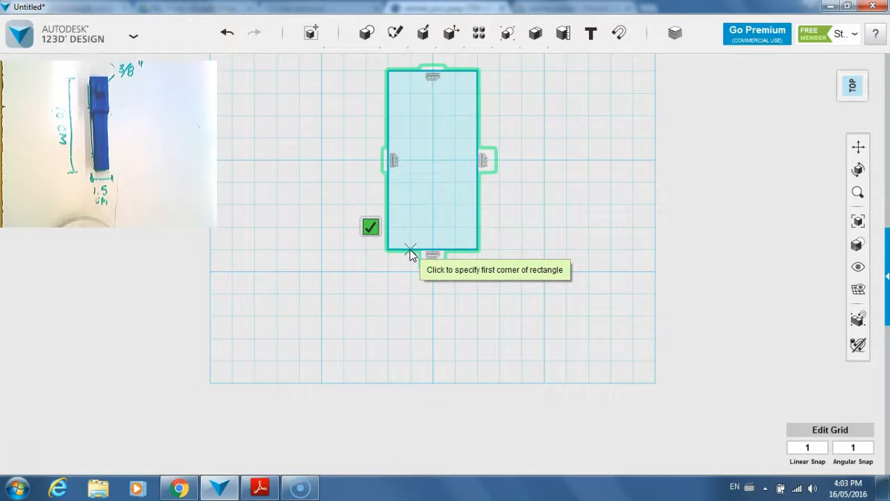
pyautogui.moveTo(409, 249)
pyautogui.mouseDown()
pyautogui.moveTo(477, 411)
pyautogui.moveTo(453, 478)
pyautogui.moveTo(455, 449)
pyautogui.moveTo(465, 461)
pyautogui.moveTo(459, 480)
pyautogui.moveTo(453, 463)
pyautogui.moveTo(458, 472)
pyautogui.mouseUp()
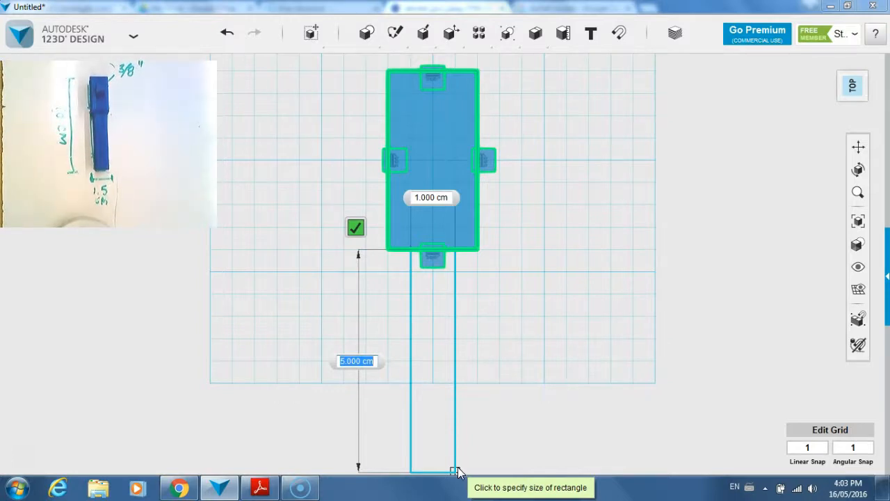
pyautogui.press('Tab')
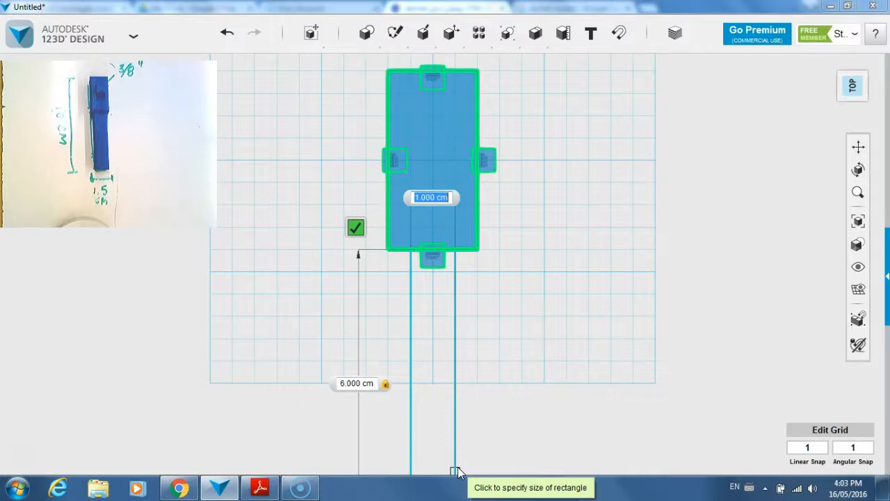
pyautogui.press('Tab')
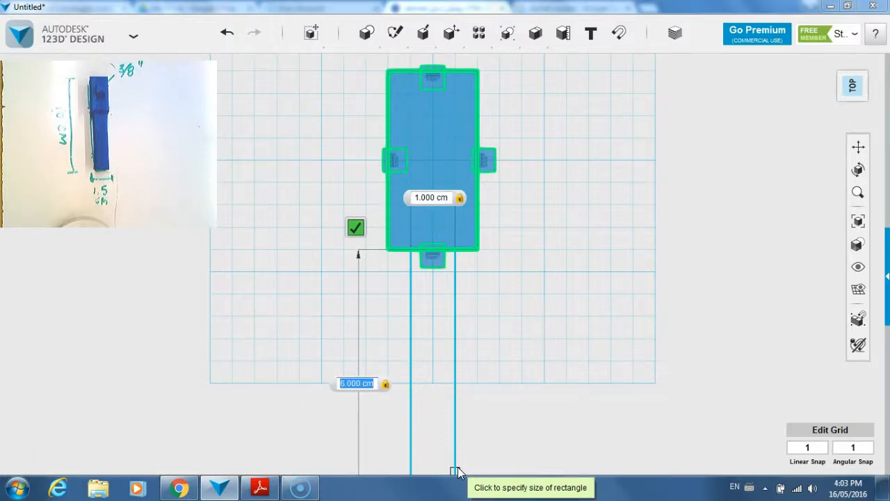
pyautogui.press('Return')
# - Switch the view projection to Perspective and tilt the sketched profile into an angled view between top and left
pyautogui.scroll(-2, 678, 298)
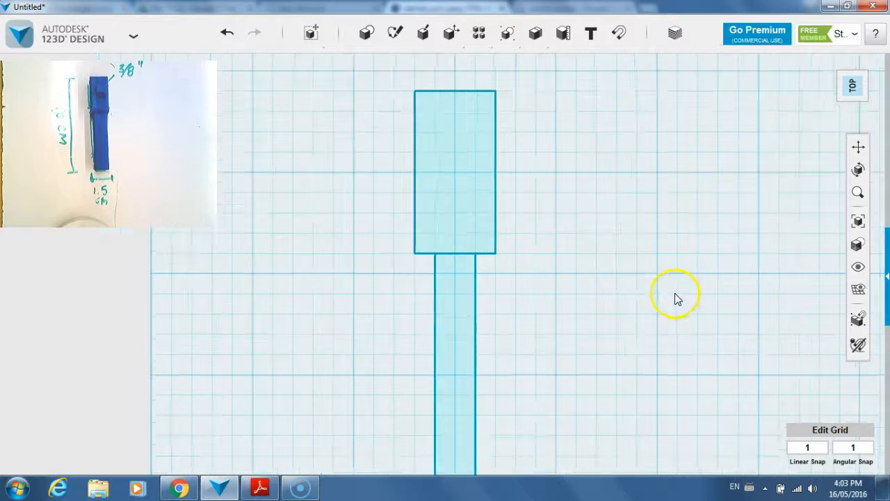
pyautogui.scroll(-1, 670, 301)
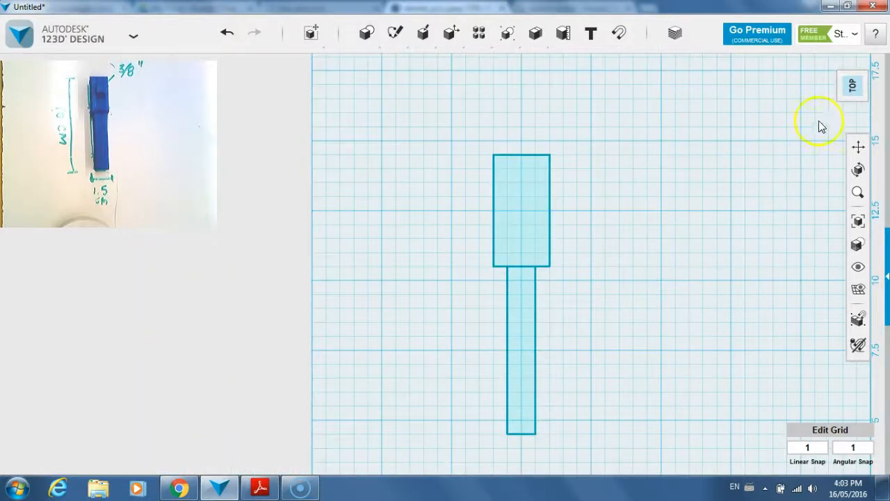
pyautogui.click(859, 146)
pyautogui.moveTo(594, 299); pyautogui.dragTo(531, 236)
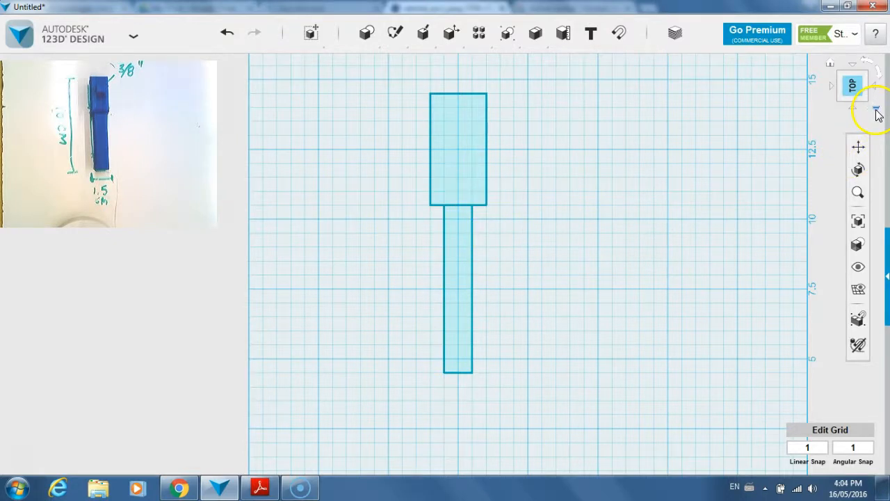
pyautogui.click(876, 110)
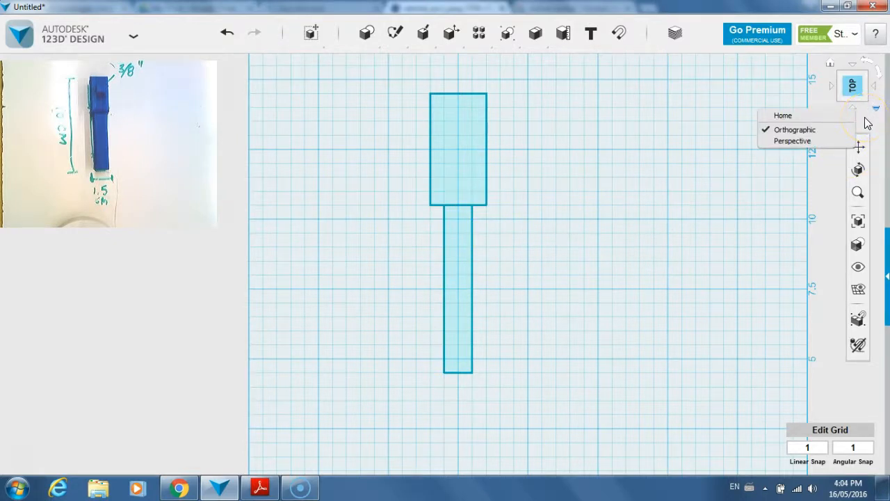
pyautogui.click(838, 130)
pyautogui.click(801, 141)
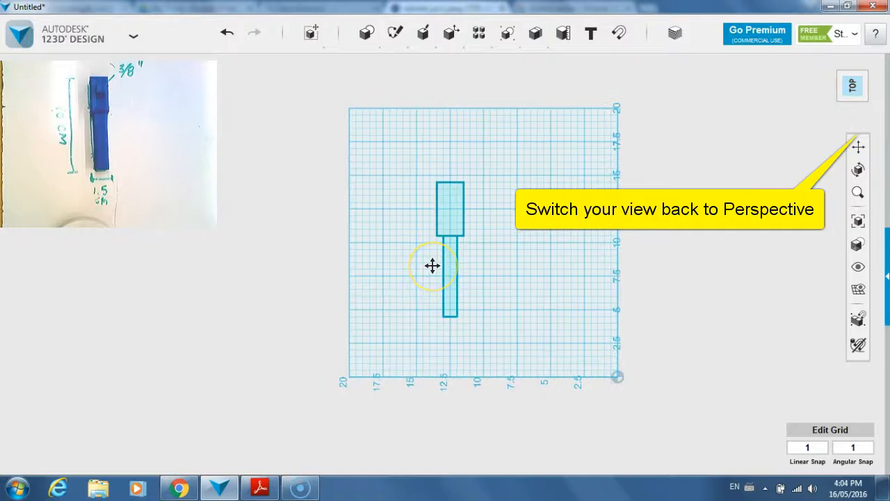
pyautogui.scroll(5, 432, 265)
pyautogui.click(859, 147)
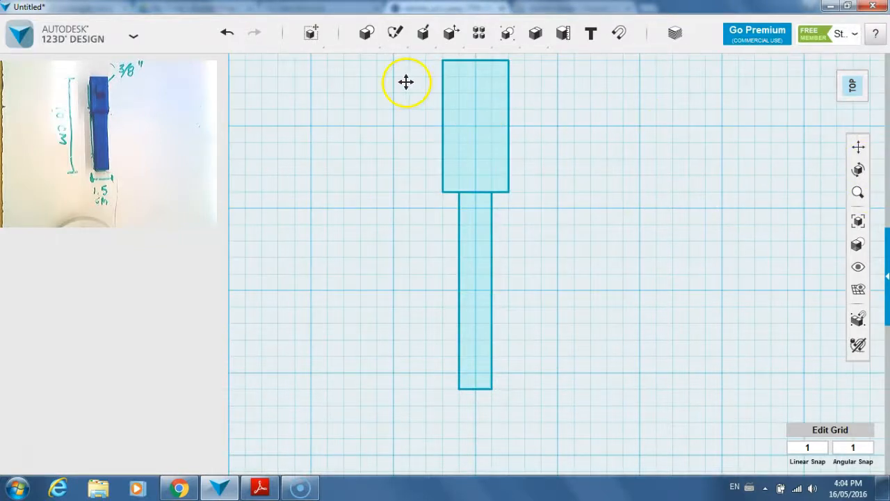
pyautogui.click(859, 172)
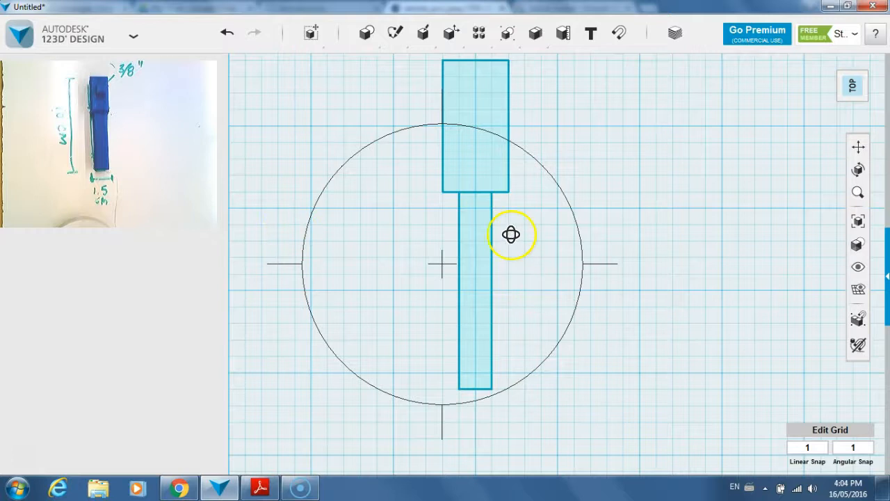
pyautogui.moveTo(515, 295)
pyautogui.mouseDown()
pyautogui.moveTo(515, 244)
pyautogui.moveTo(490, 253)
pyautogui.moveTo(494, 225)
pyautogui.moveTo(513, 218)
pyautogui.moveTo(544, 240)
pyautogui.moveTo(554, 233)
pyautogui.moveTo(530, 237)
pyautogui.moveTo(513, 262)
pyautogui.moveTo(519, 220)
pyautogui.moveTo(501, 204)
pyautogui.moveTo(513, 246)
pyautogui.mouseUp()
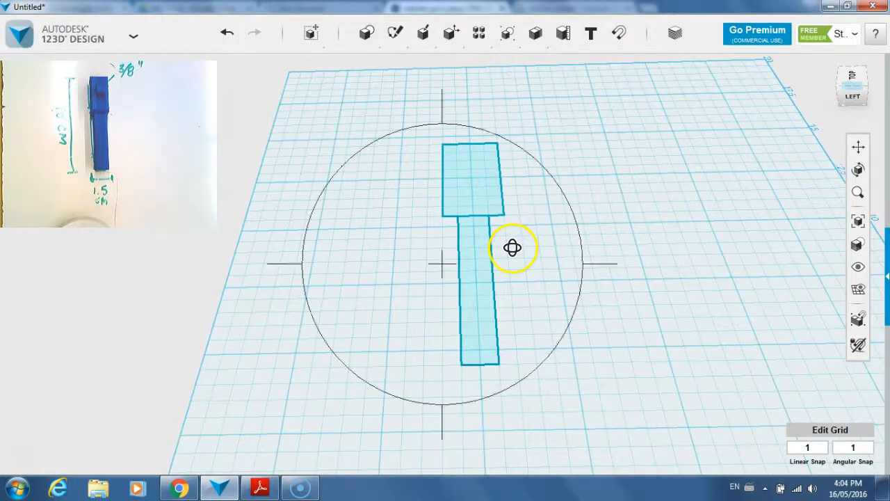
# - Try to extrude the wide upper rectangle upward and undo the extrusion
pyautogui.moveTo(425, 40)
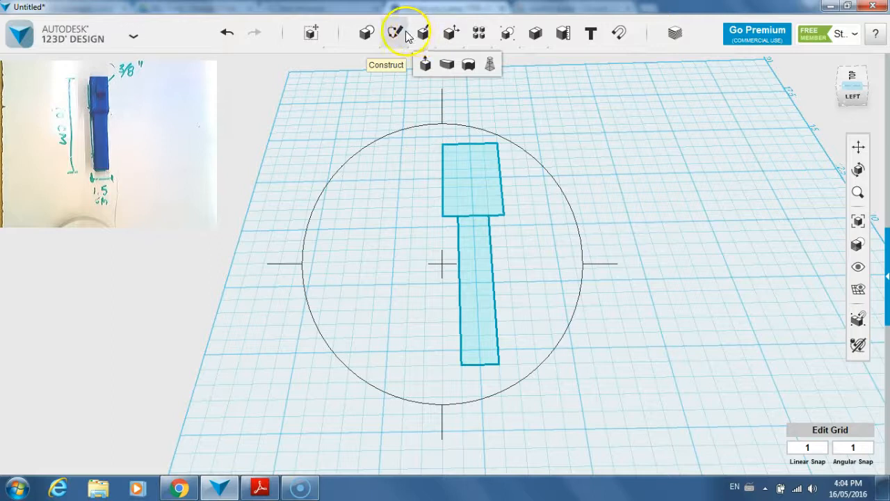
pyautogui.click(426, 65)
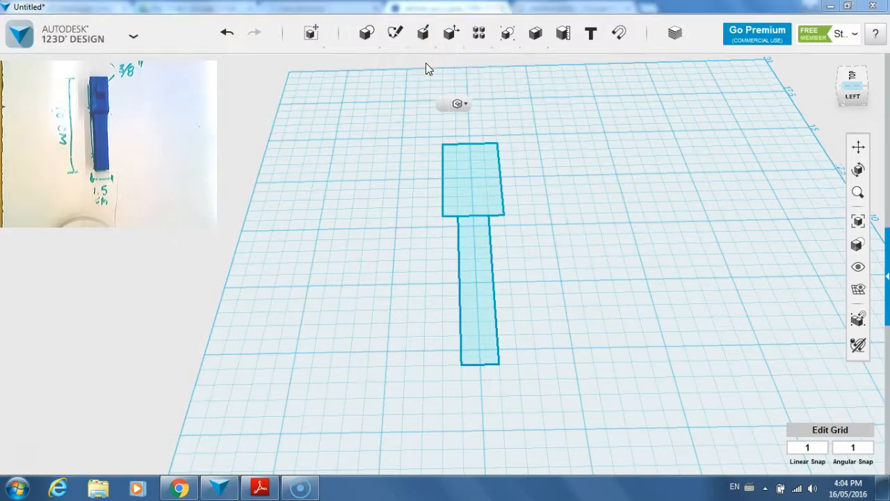
pyautogui.click(473, 194)
pyautogui.click(476, 184)
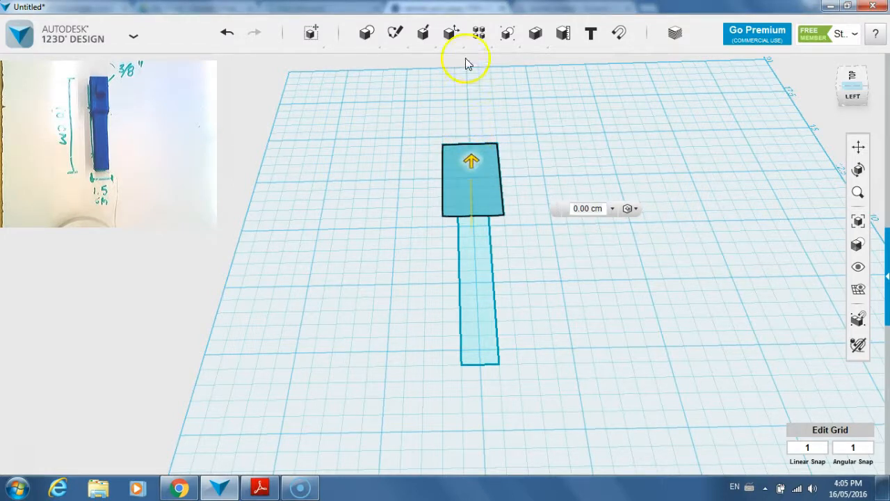
pyautogui.moveTo(474, 162); pyautogui.dragTo(473, 157)
pyautogui.click(473, 158)
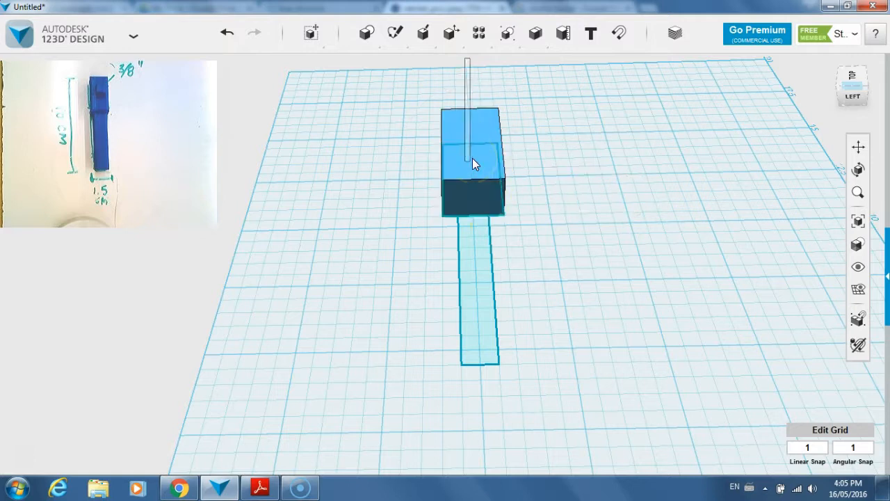
pyautogui.hotkey('ctrl', 'z')
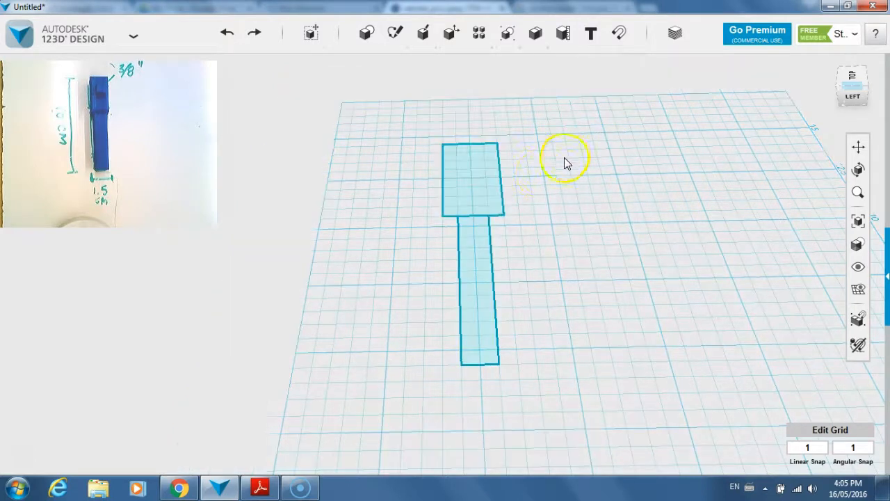
# - Extrude the wide upper rectangle upward 2 cm
pyautogui.click(489, 189)
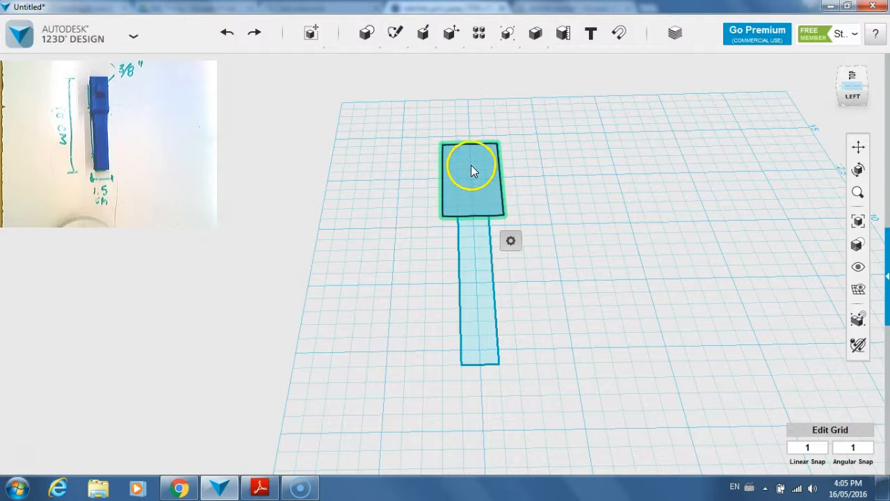
pyautogui.click(426, 68)
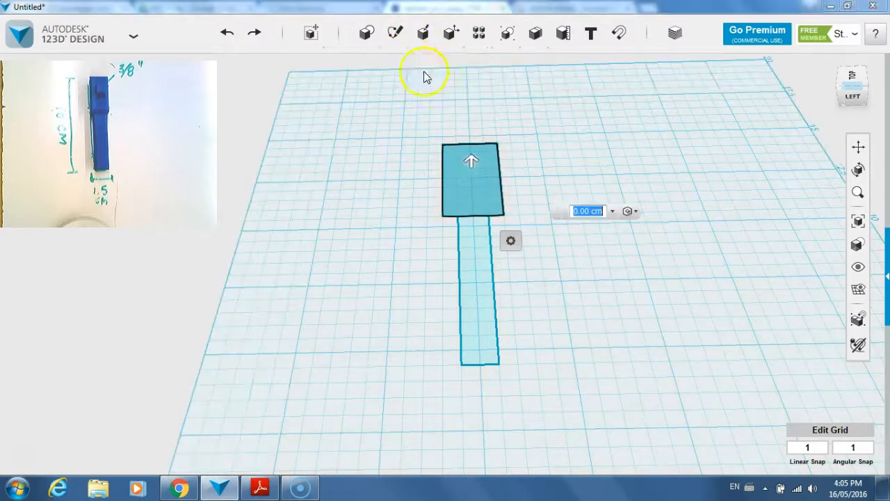
pyautogui.moveTo(471, 160); pyautogui.dragTo(472, 128)
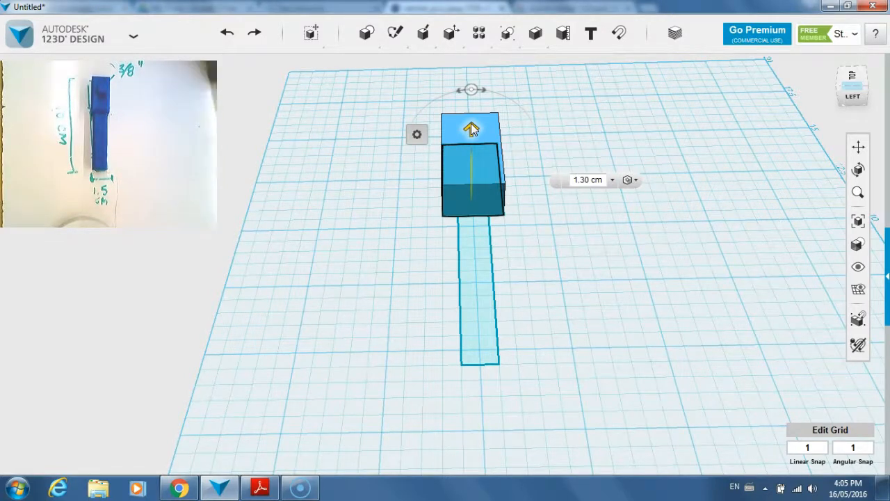
pyautogui.doubleClick(588, 180)
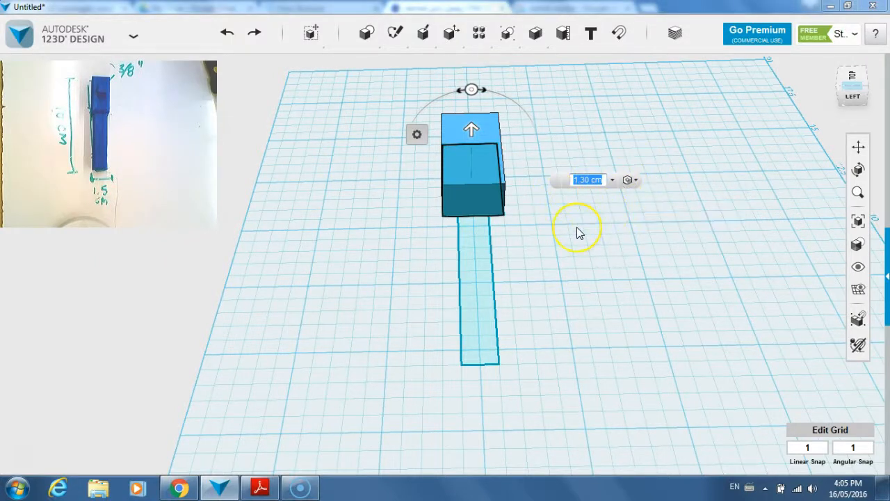
pyautogui.write('2')
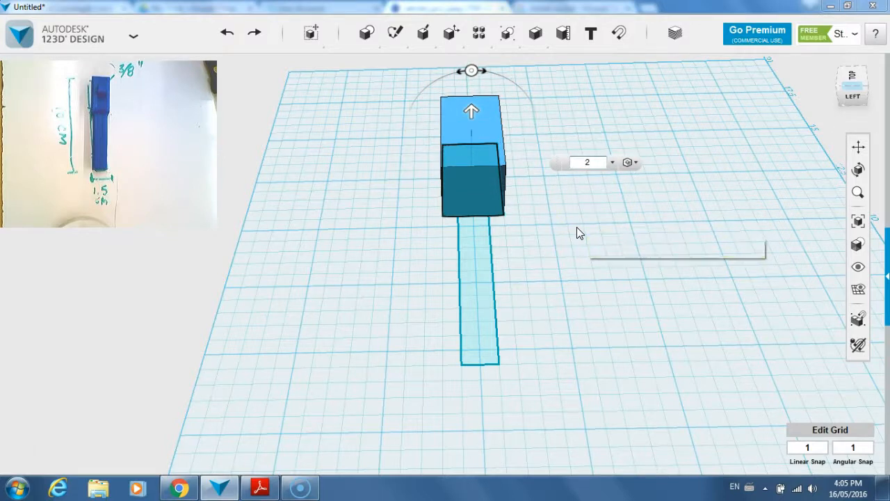
pyautogui.press('Return')
# - Extrude the narrow lower rectangle upward 1.25 cm
pyautogui.click(858, 169)
pyautogui.moveTo(500, 301); pyautogui.dragTo(462, 264)
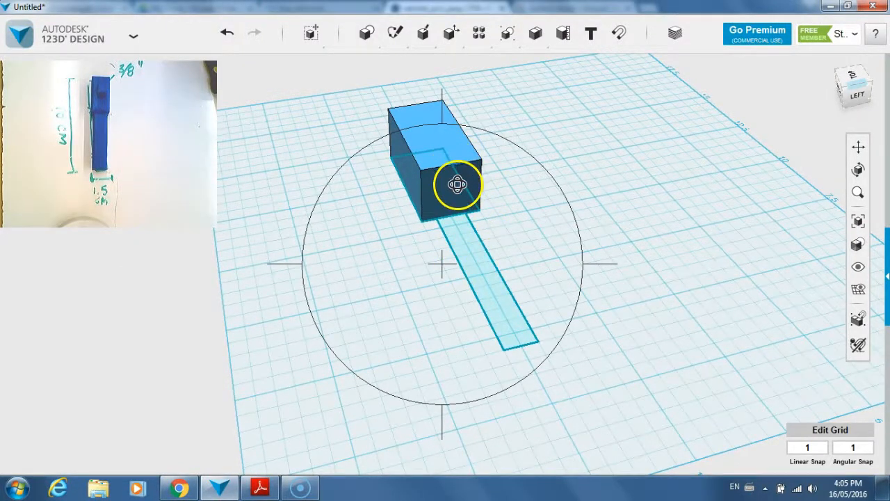
pyautogui.moveTo(422, 36)
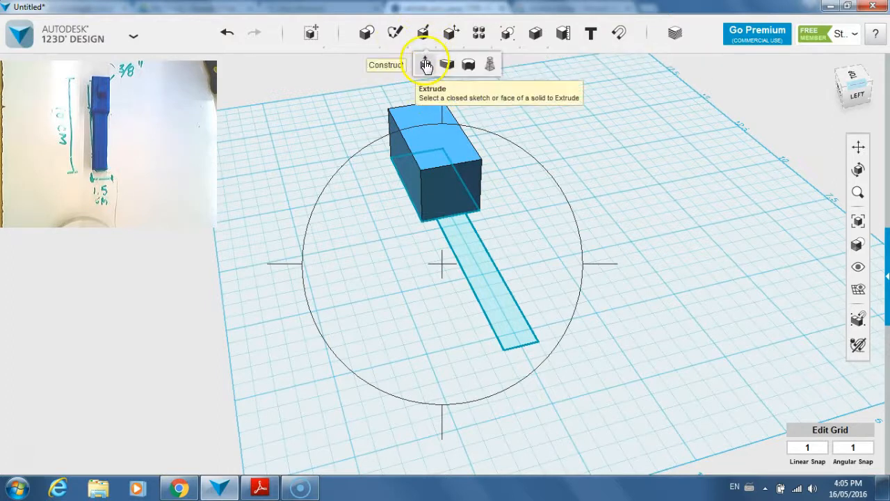
pyautogui.click(425, 64)
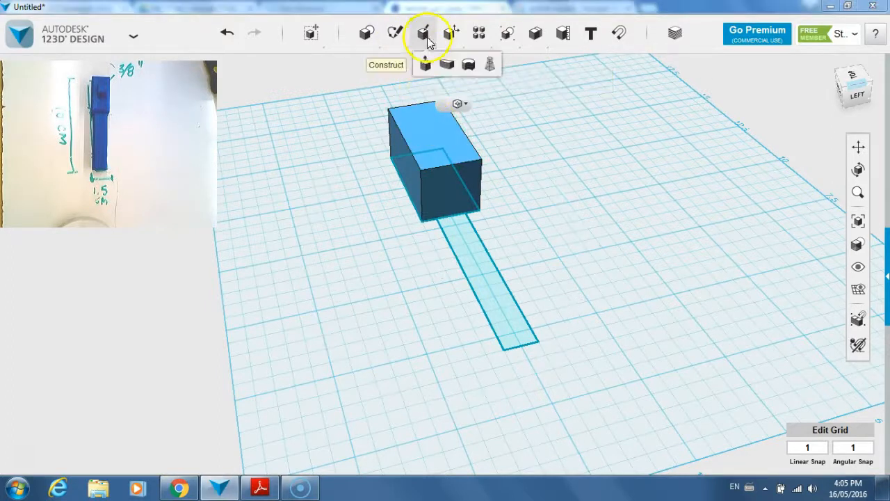
pyautogui.click(477, 273)
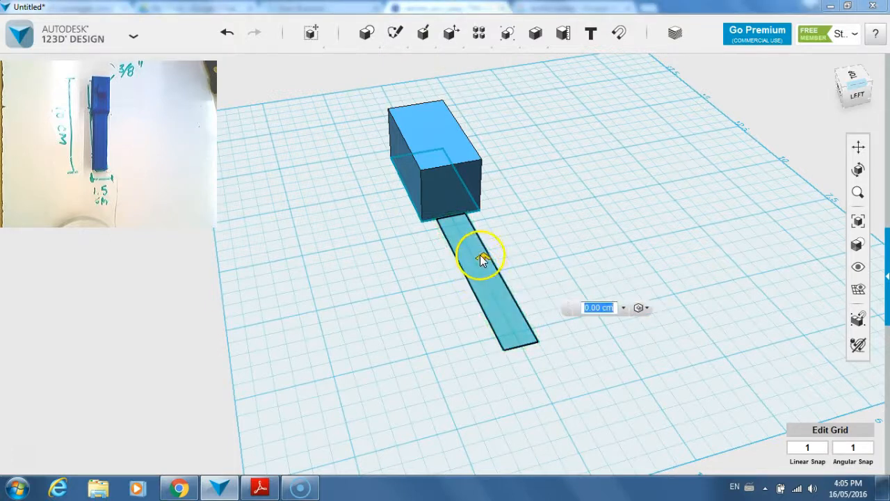
pyautogui.moveTo(482, 260); pyautogui.dragTo(485, 223)
pyautogui.click(596, 273)
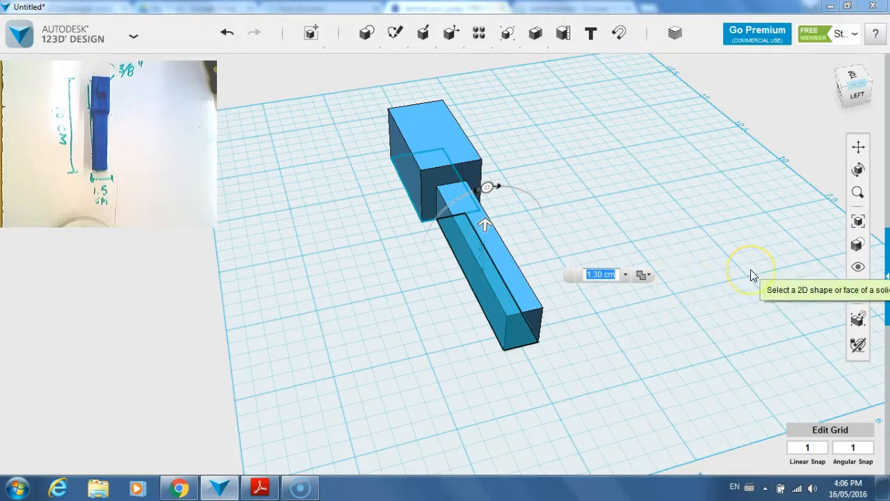
pyautogui.write('1')
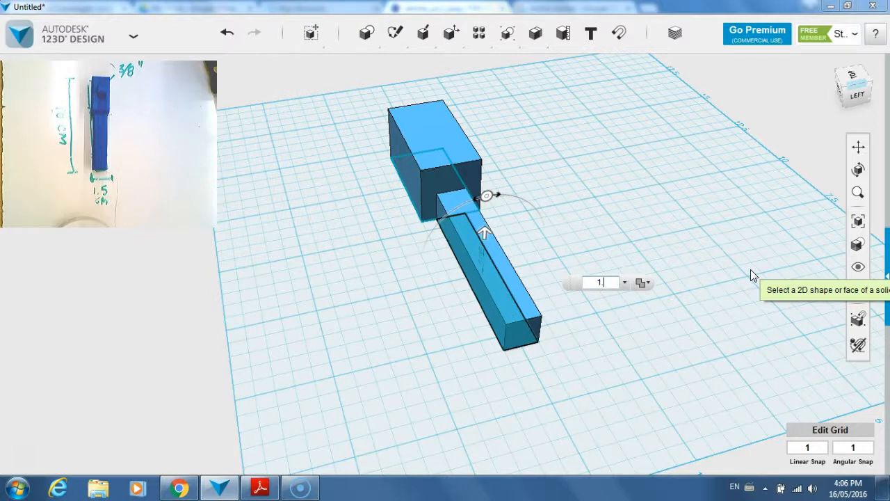
pyautogui.write('.25')
pyautogui.press('Return')
pyautogui.click(744, 270)
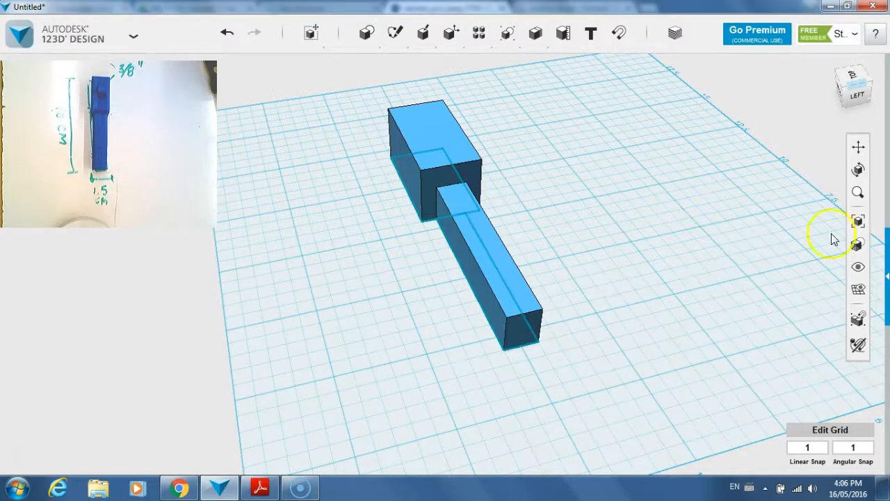
# - Examine the two extruded blocks from above and from an angled view between the back and left sides
pyautogui.click(858, 170)
pyautogui.moveTo(545, 269); pyautogui.dragTo(453, 199)
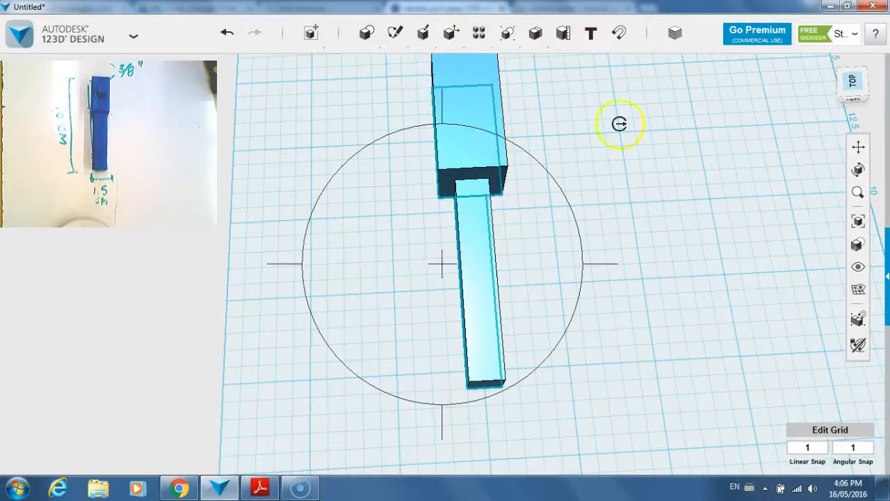
pyautogui.click(859, 149)
pyautogui.moveTo(624, 179); pyautogui.dragTo(573, 221)
pyautogui.click(857, 171)
pyautogui.moveTo(513, 276); pyautogui.dragTo(457, 311)
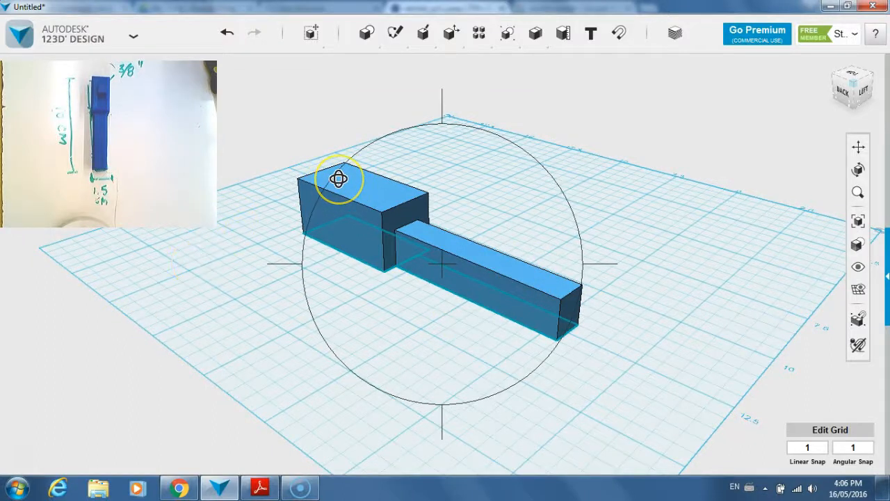
pyautogui.click(378, 179)
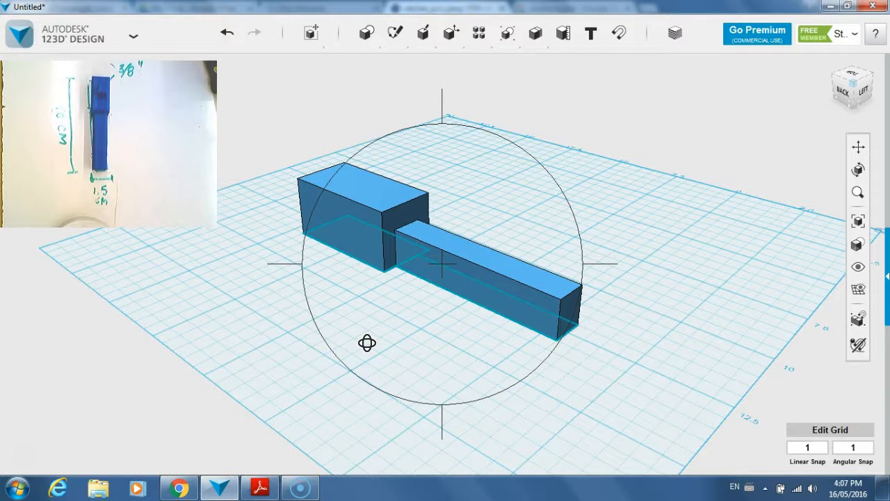
pyautogui.click(421, 355)
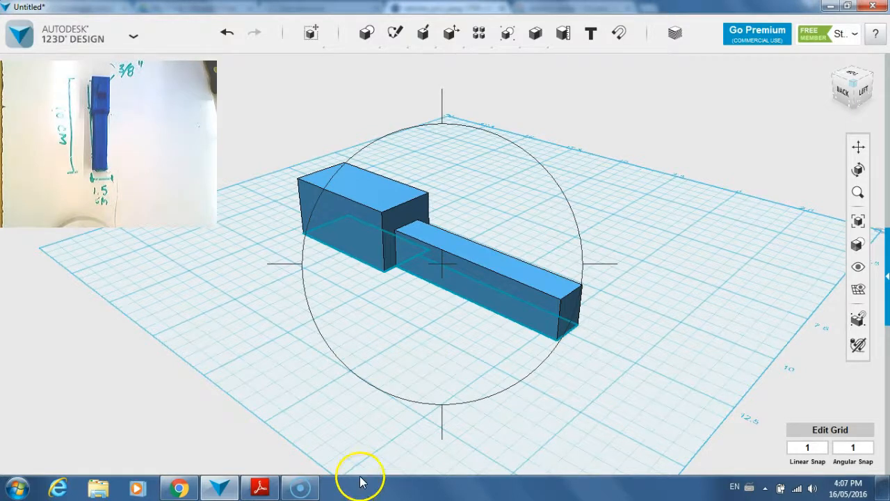
# - Switch to Chrome and search Google for "convert 3/8 inch to mm"
pyautogui.click(177, 489)
pyautogui.click(179, 60)
pyautogui.doubleClick(178, 60)
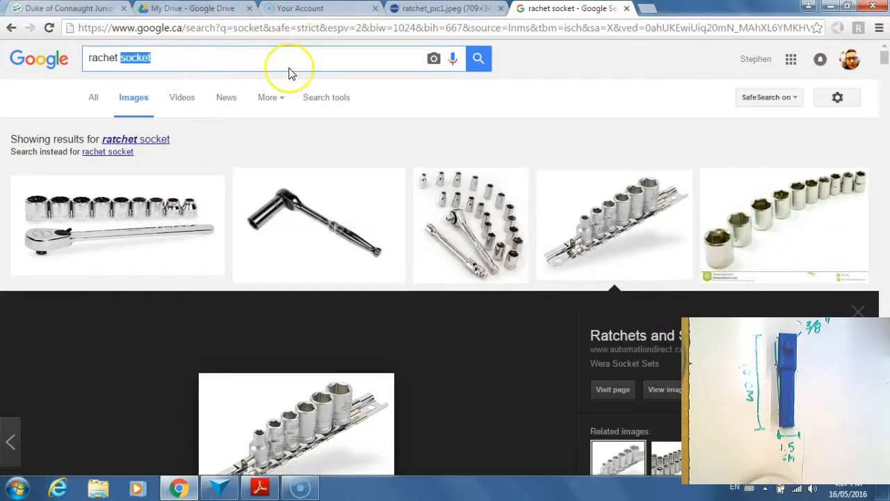
pyautogui.press('BackSpace')
pyautogui.press('BackSpace')
pyautogui.press('BackSpace')
pyautogui.press('BackSpace')
pyautogui.press('BackSpace')
pyautogui.press('BackSpace')
pyautogui.press('BackSpace')
pyautogui.press('BackSpace')
pyautogui.write('convert 3/8 inch to mm')
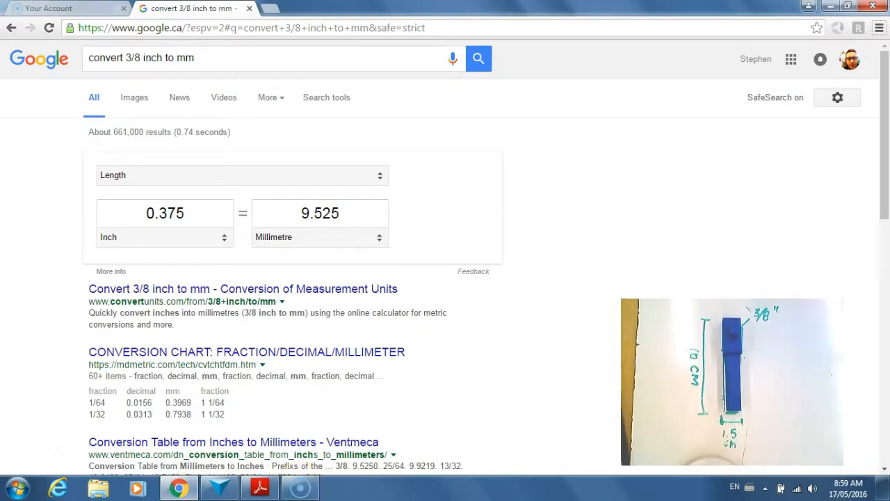
# - Return to 123D Design and sketch a 9.525 mm by 9.525 mm square on the wide block's top face, near its outer end
pyautogui.hotkey('alt', 'Tab')
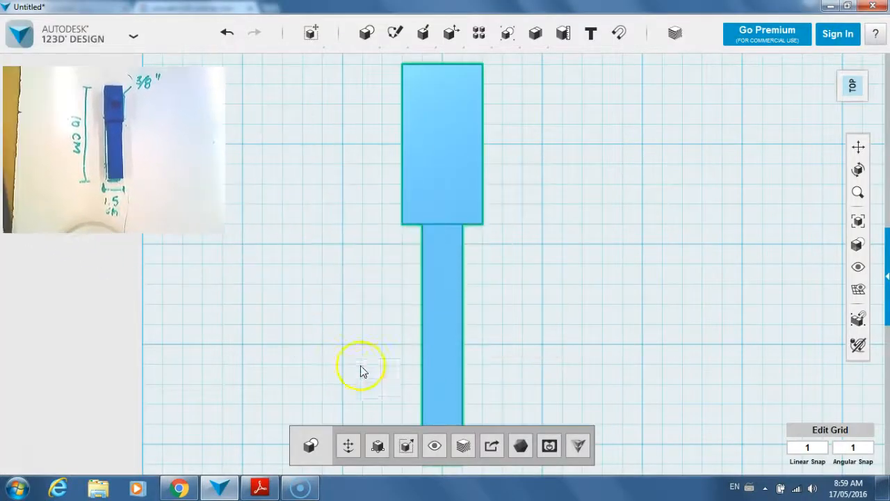
pyautogui.moveTo(393, 33)
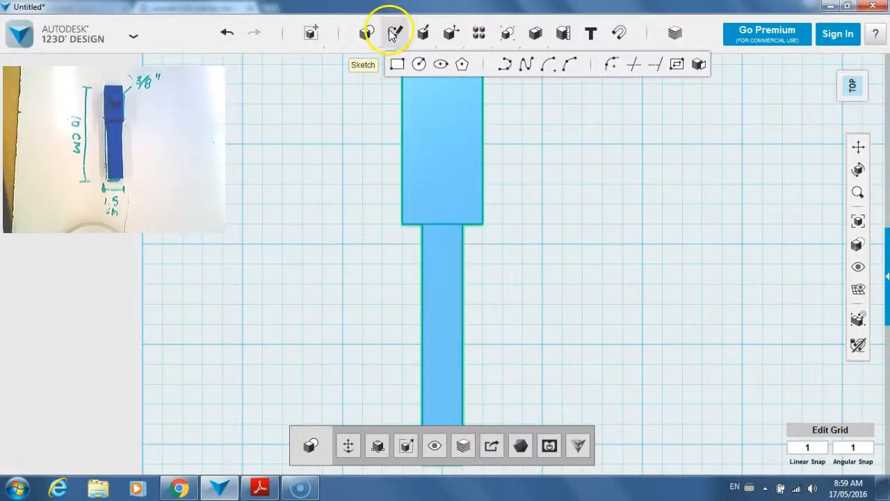
pyautogui.click(394, 66)
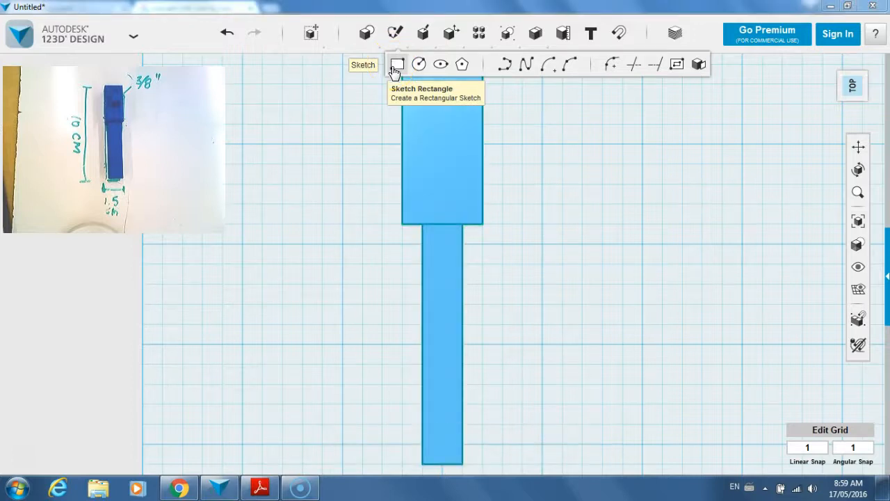
pyautogui.click(441, 114)
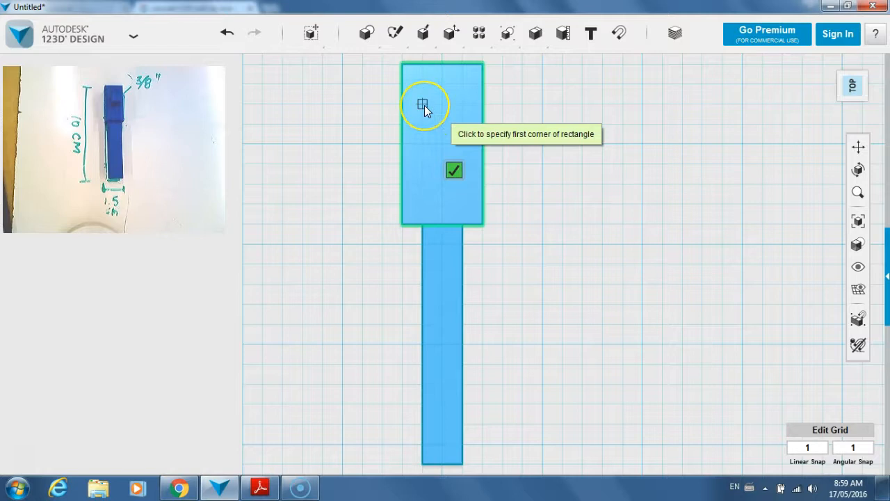
pyautogui.click(425, 105)
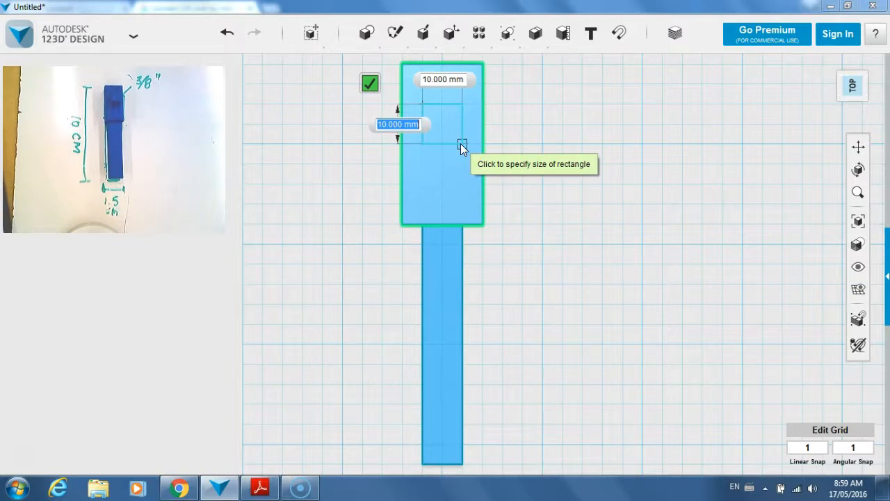
pyautogui.write('9.525')
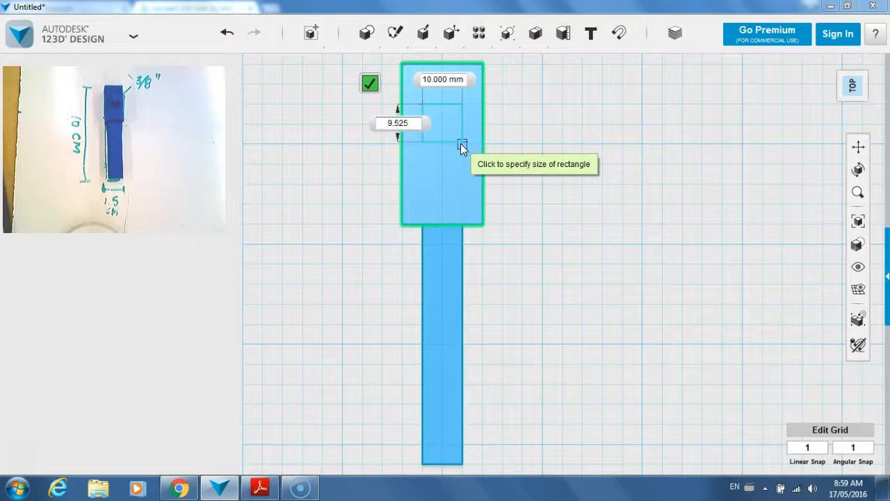
pyautogui.press('Tab')
pyautogui.write('9')
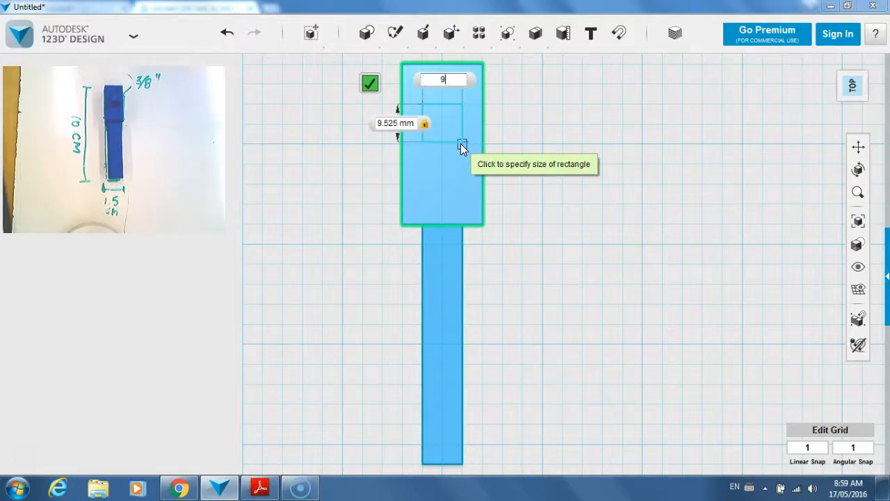
pyautogui.write('.525')
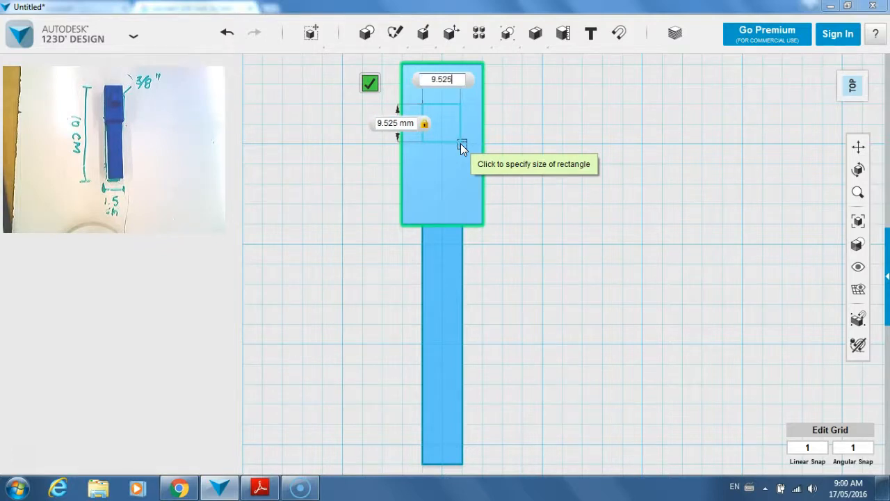
pyautogui.press('Tab')
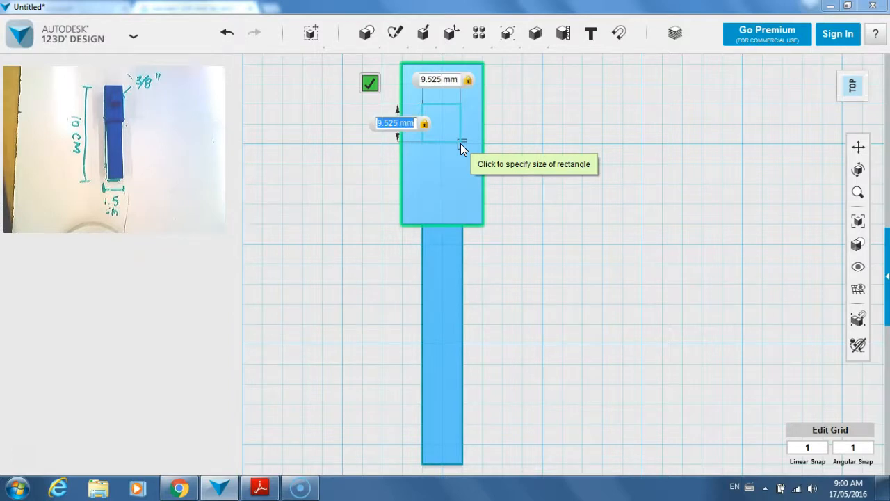
pyautogui.press('Return')
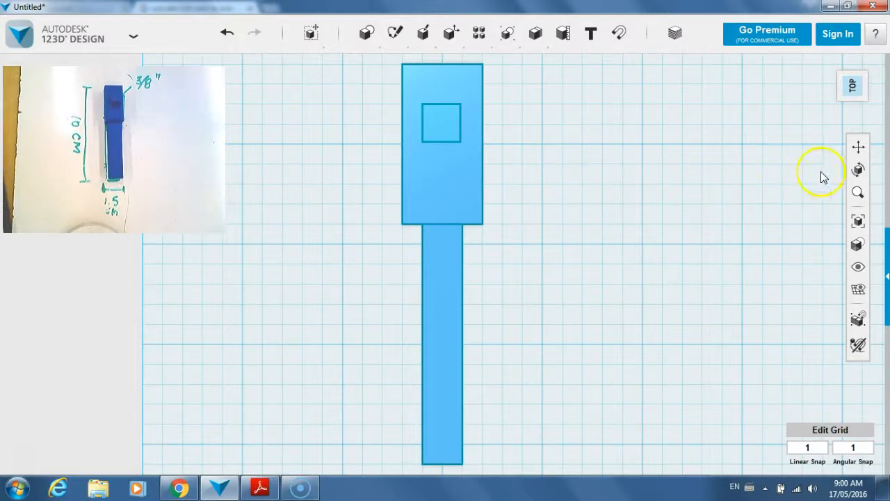
# - Extrude the small square on the wide block's top face upward 10 mm
pyautogui.click(860, 173)
pyautogui.moveTo(507, 292); pyautogui.dragTo(509, 235)
pyautogui.moveTo(422, 304); pyautogui.dragTo(453, 320)
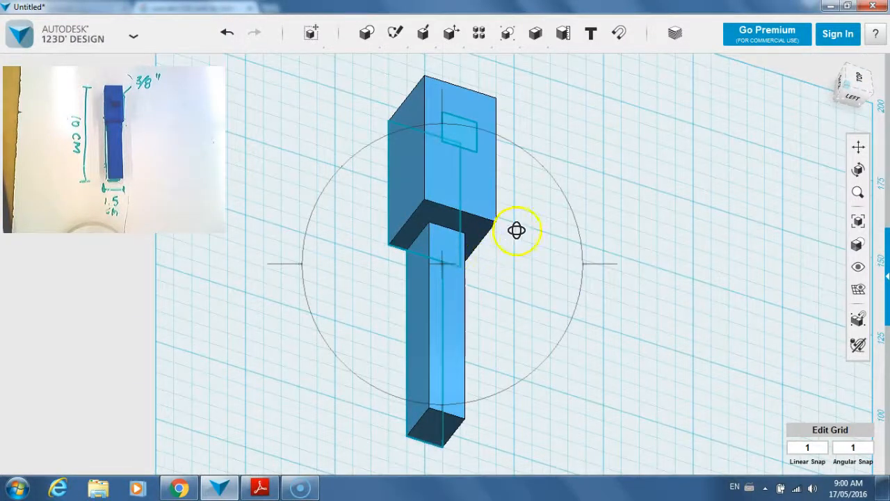
pyautogui.click(877, 111)
pyautogui.click(842, 143)
pyautogui.moveTo(429, 314); pyautogui.dragTo(463, 383, button='right')
pyautogui.click(857, 105)
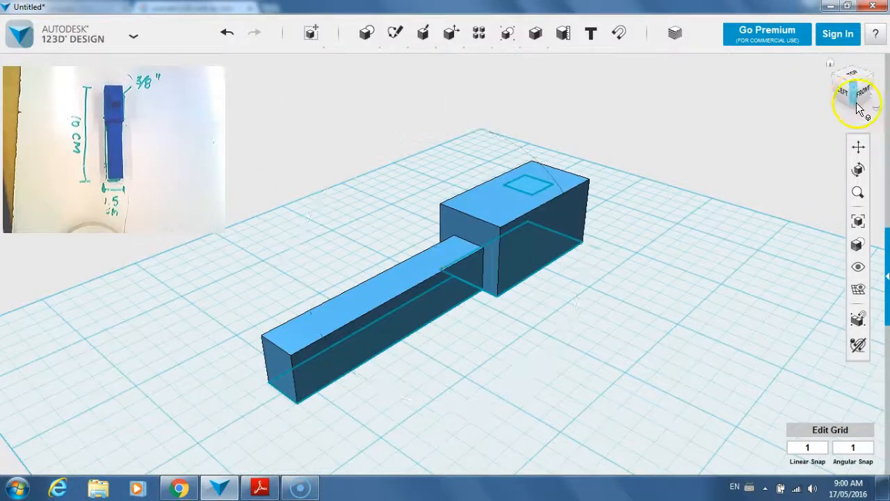
pyautogui.moveTo(429, 39)
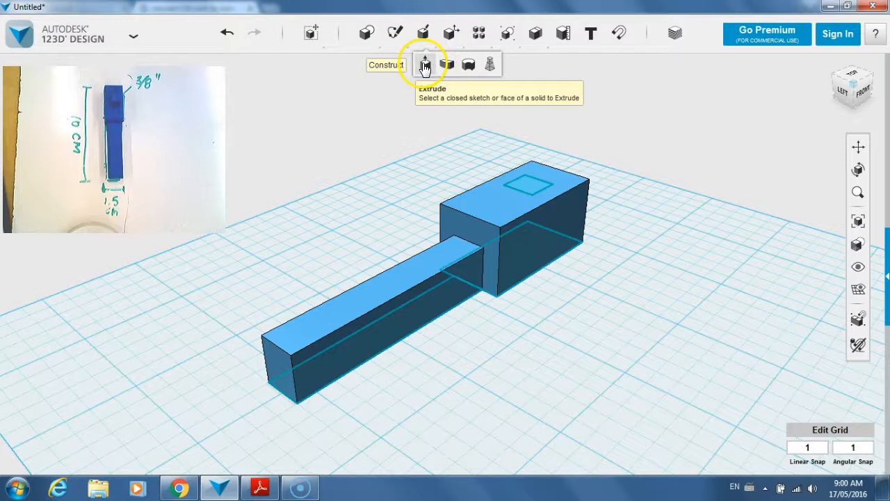
pyautogui.moveTo(461, 33)
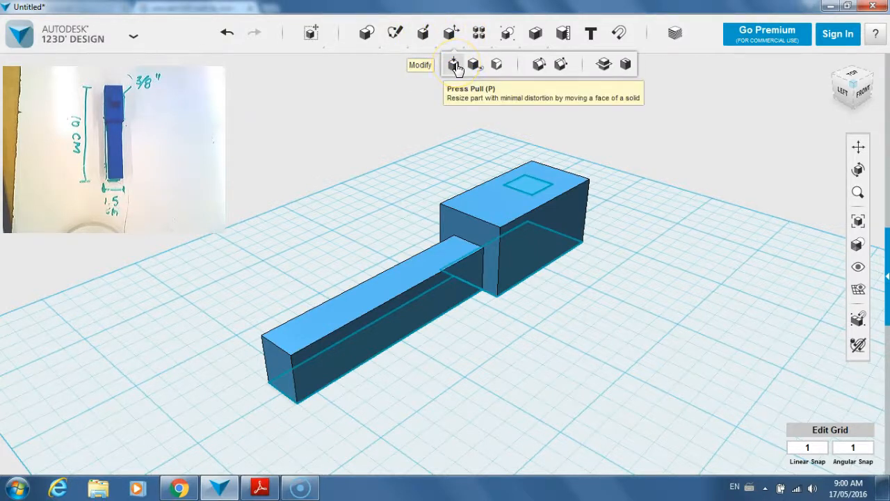
pyautogui.click(454, 65)
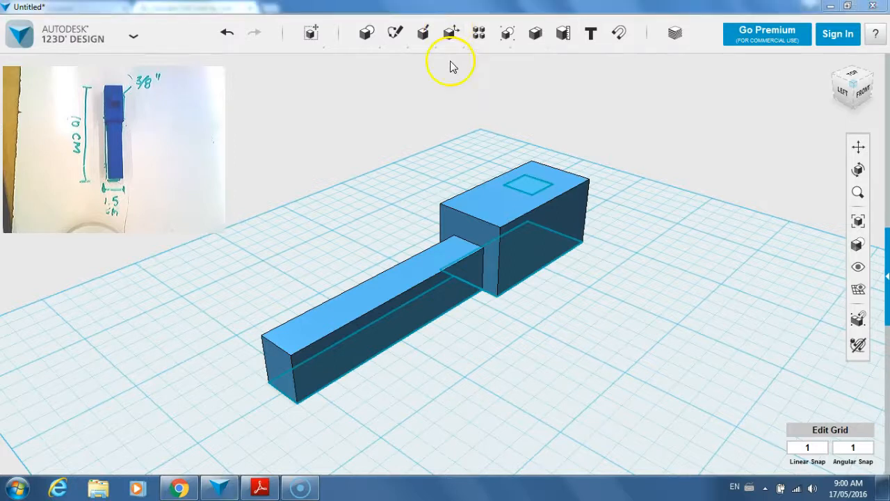
pyautogui.click(530, 186)
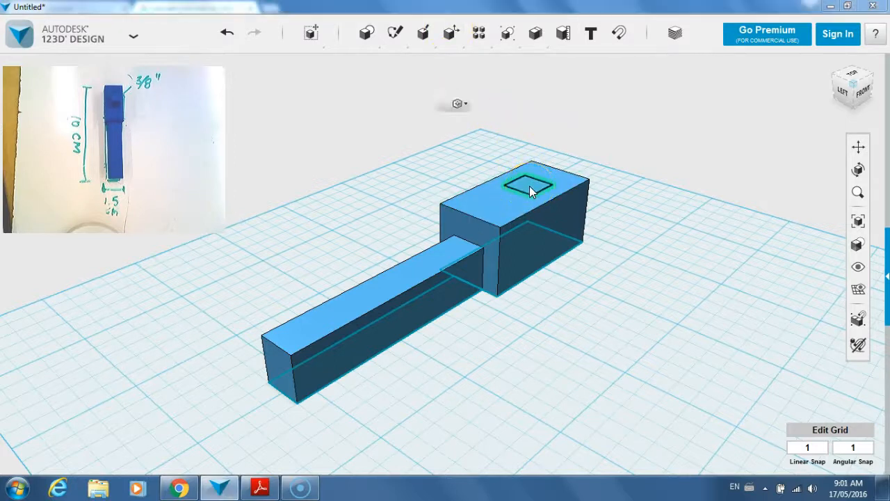
pyautogui.click(528, 162)
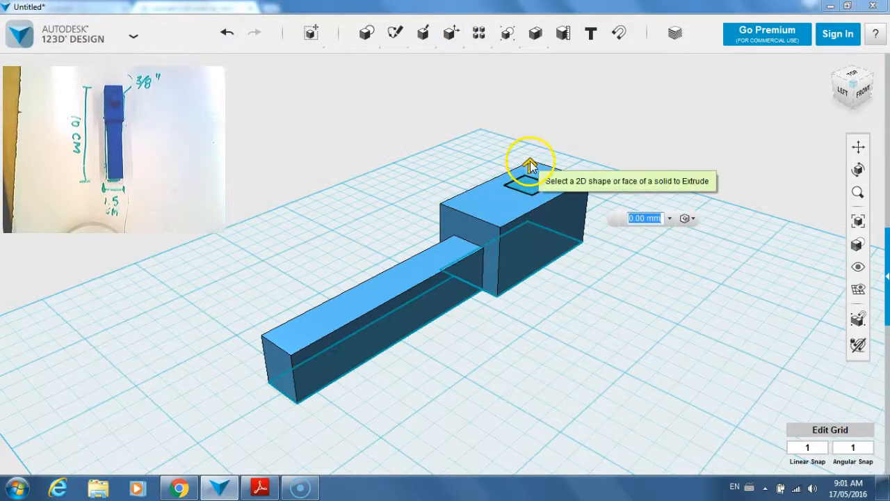
pyautogui.moveTo(530, 161); pyautogui.dragTo(531, 131)
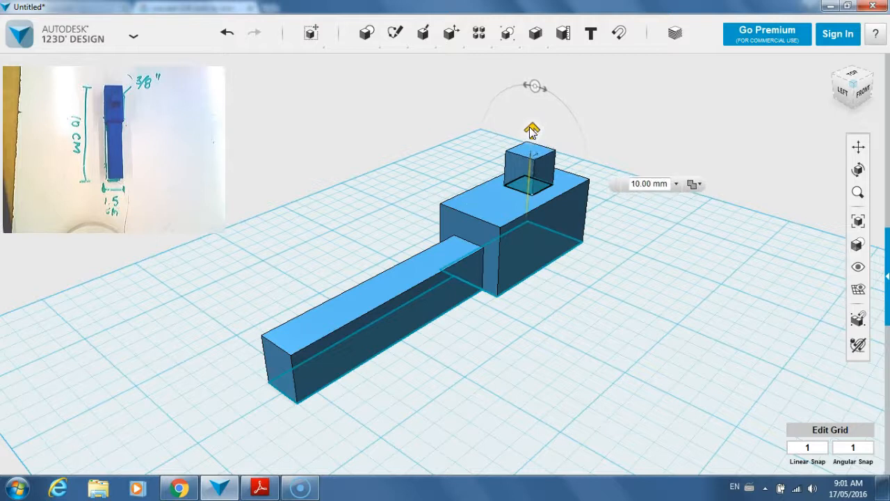
pyautogui.moveTo(531, 131); pyautogui.dragTo(532, 131)
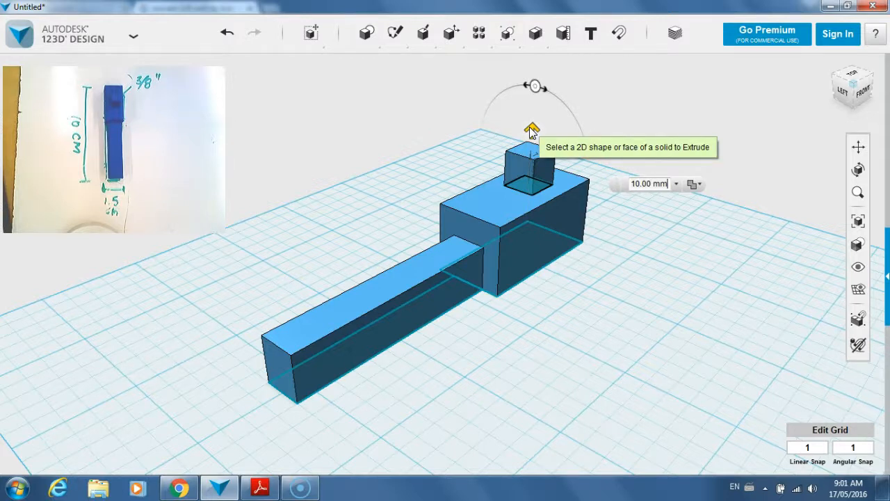
pyautogui.press('Return')
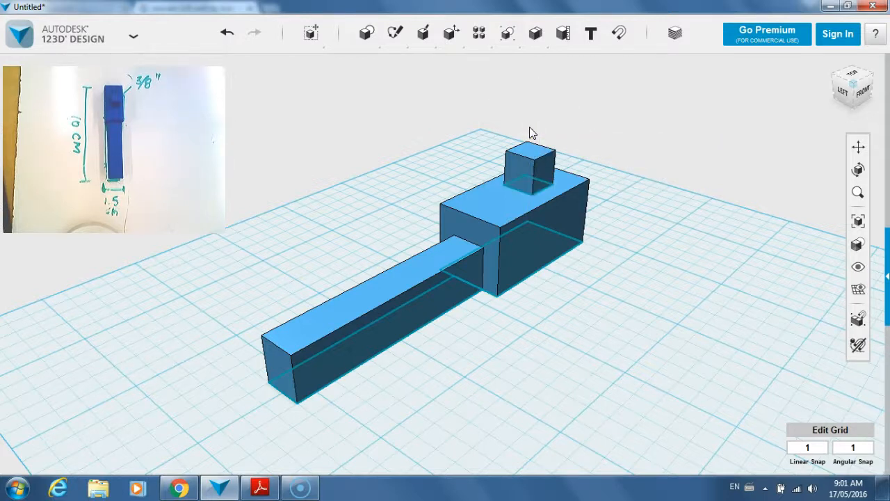
# - Orbit the model to inspect it from an angled view between its back, left and top sides
pyautogui.click(421, 237)
pyautogui.click(505, 272)
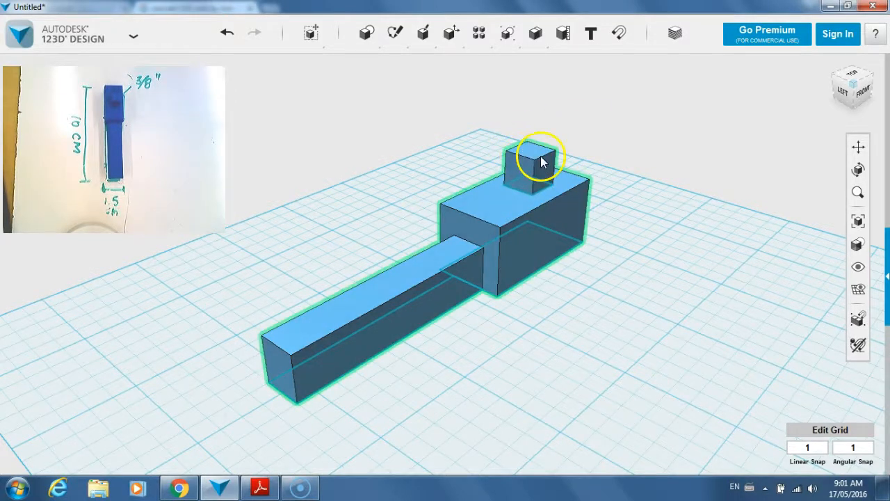
pyautogui.click(858, 170)
pyautogui.moveTo(399, 338); pyautogui.dragTo(522, 318)
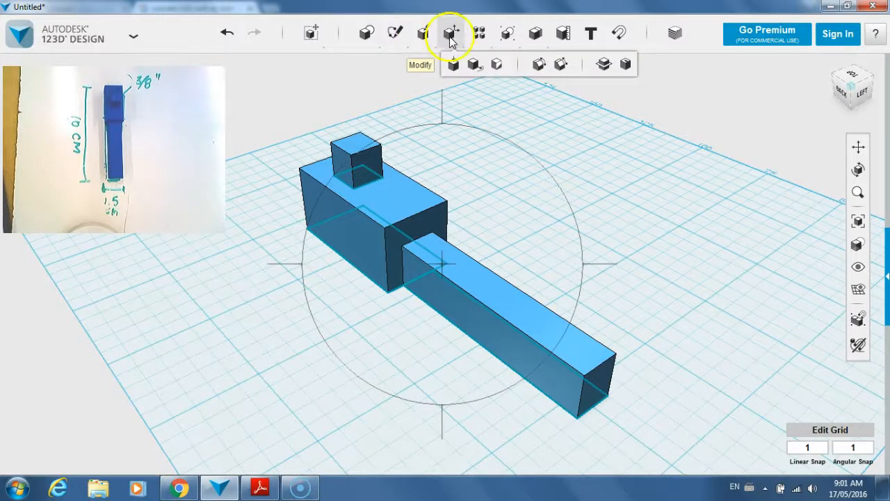
# - Fillet the top perimeter edges of the wide block and the narrow arm with a 2 mm radius
pyautogui.click(540, 67)
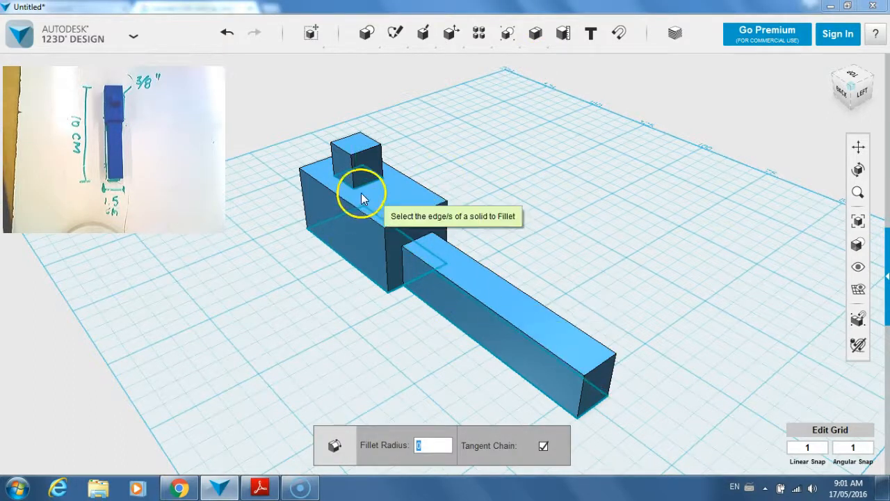
pyautogui.moveTo(451, 32)
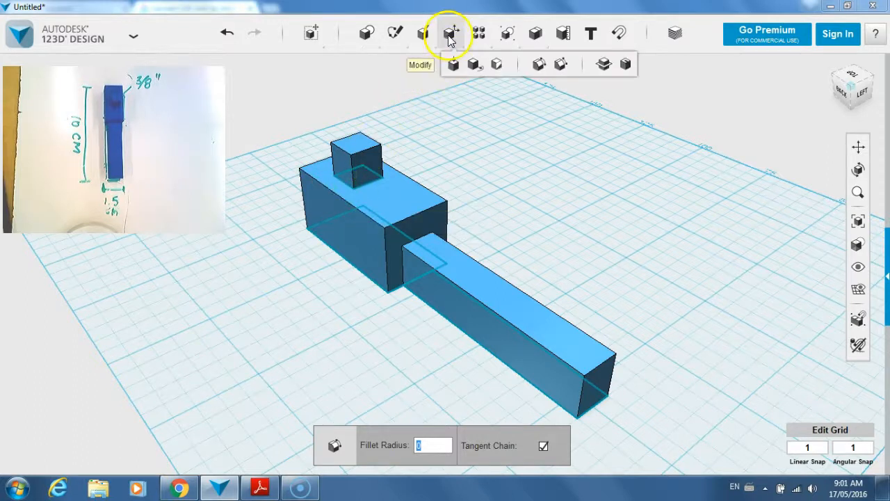
pyautogui.click(535, 66)
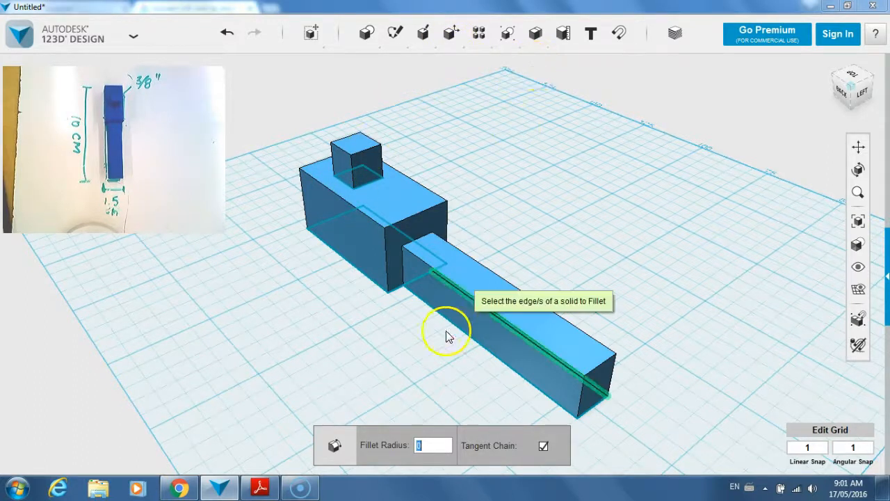
pyautogui.click(357, 208)
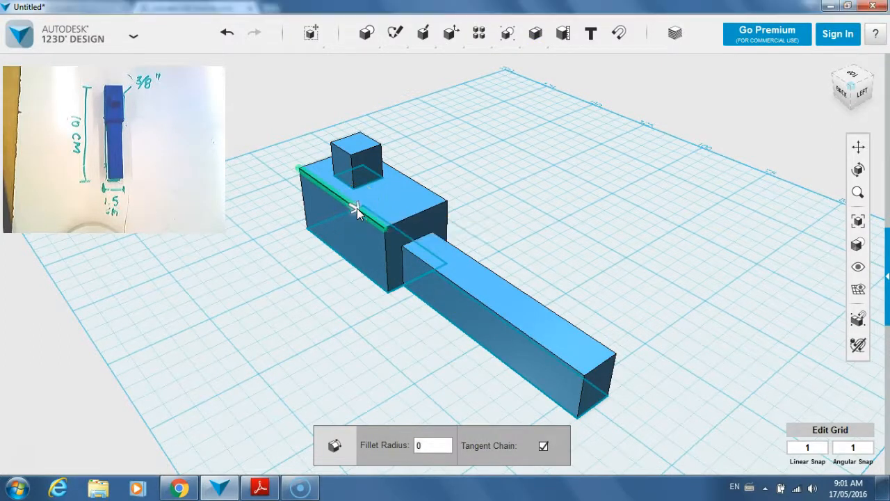
pyautogui.click(438, 273)
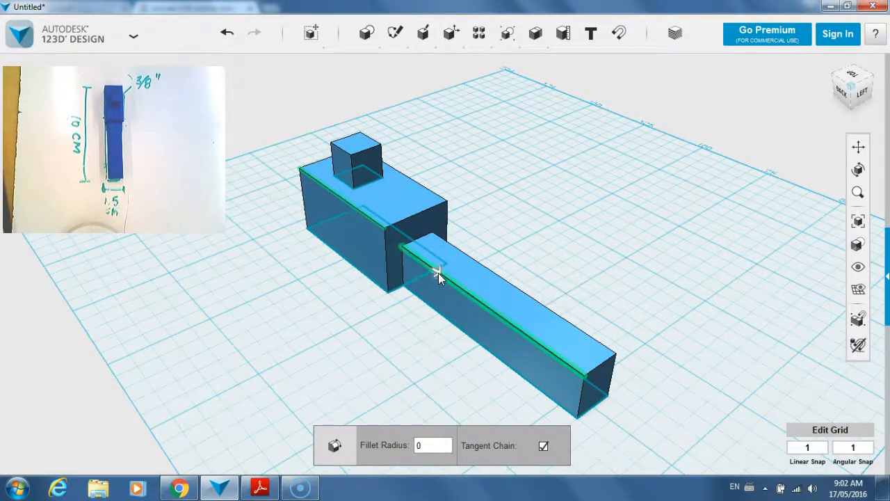
pyautogui.click(603, 369)
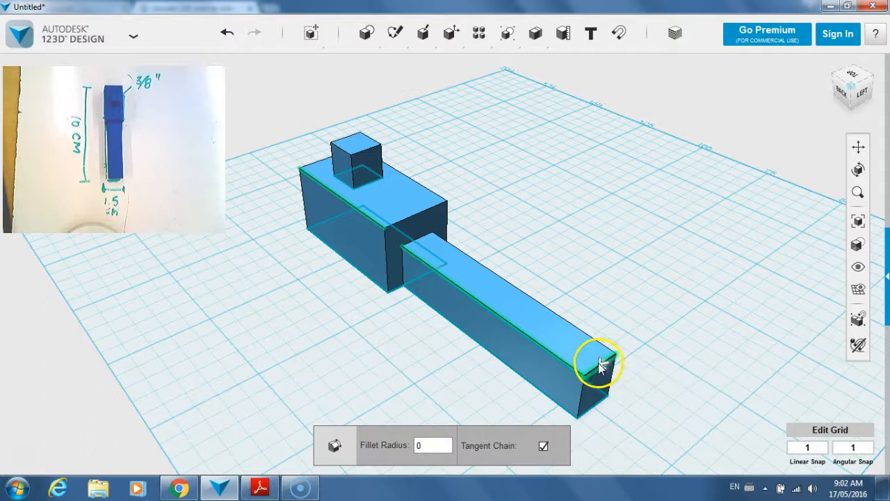
pyautogui.click(433, 206)
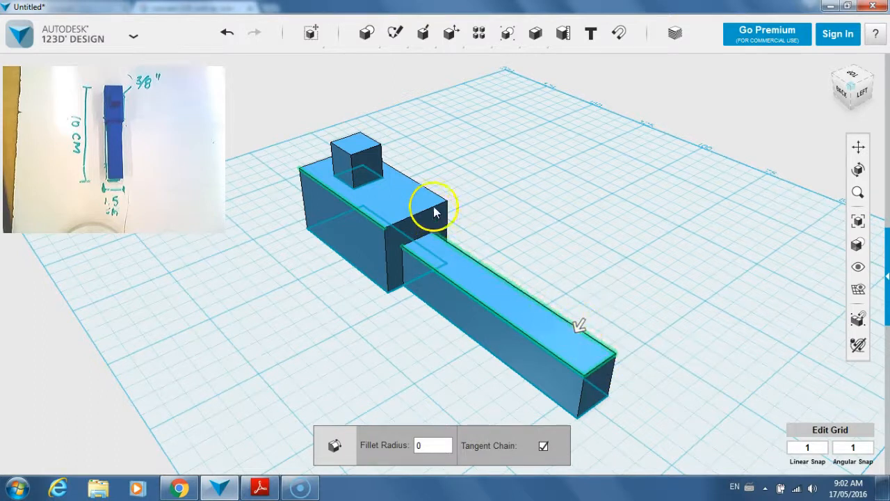
pyautogui.click(423, 185)
pyautogui.click(318, 167)
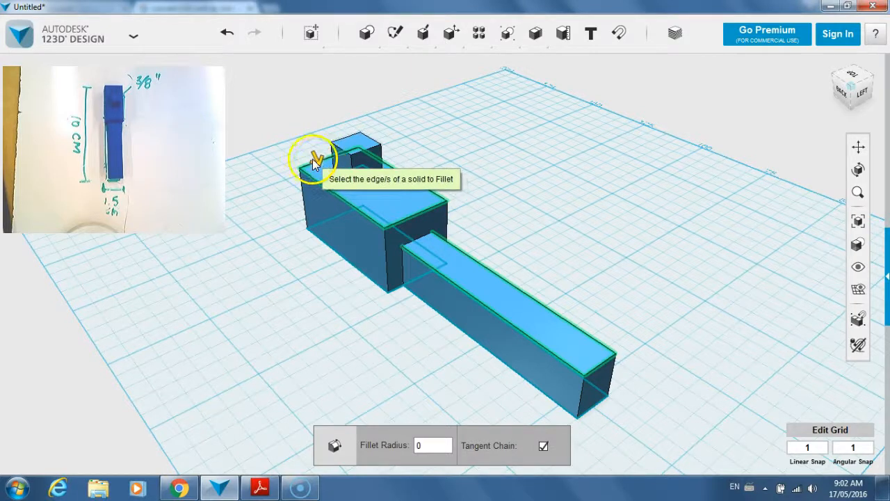
pyautogui.moveTo(317, 164); pyautogui.dragTo(319, 169)
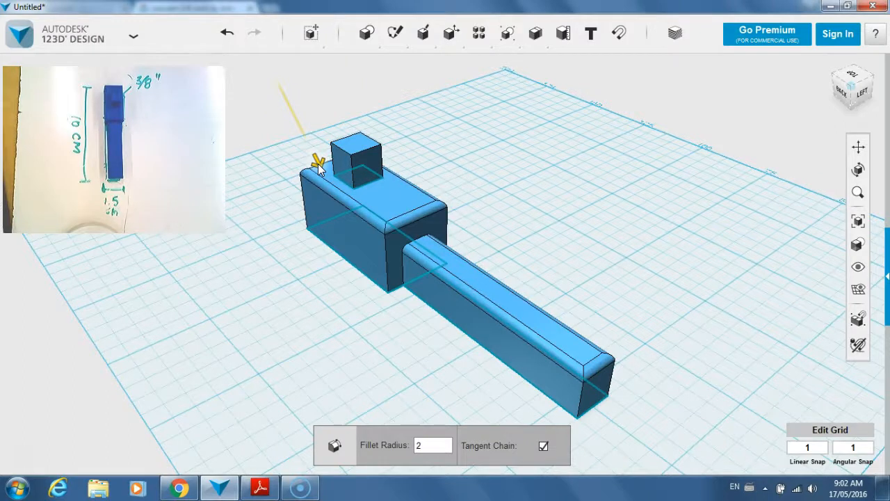
pyautogui.click(615, 153)
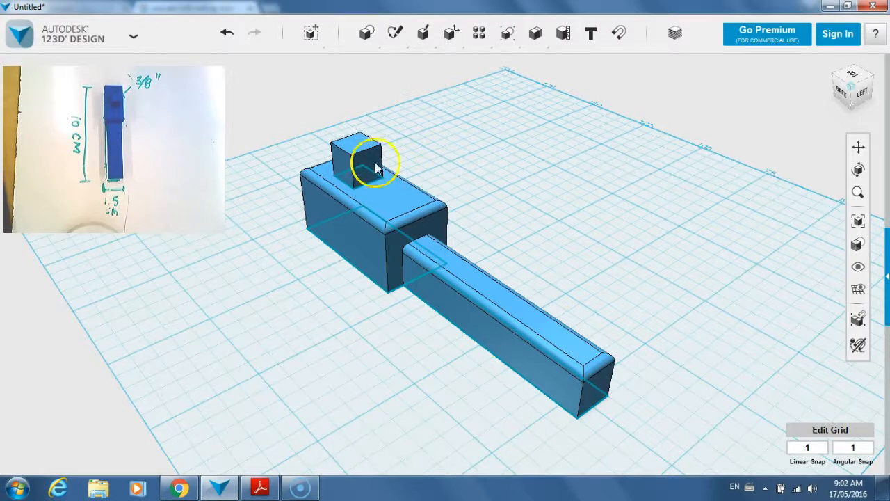
# - Fillet the top edges of the square peg with a 1 mm radius
pyautogui.click(361, 149)
pyautogui.click(536, 63)
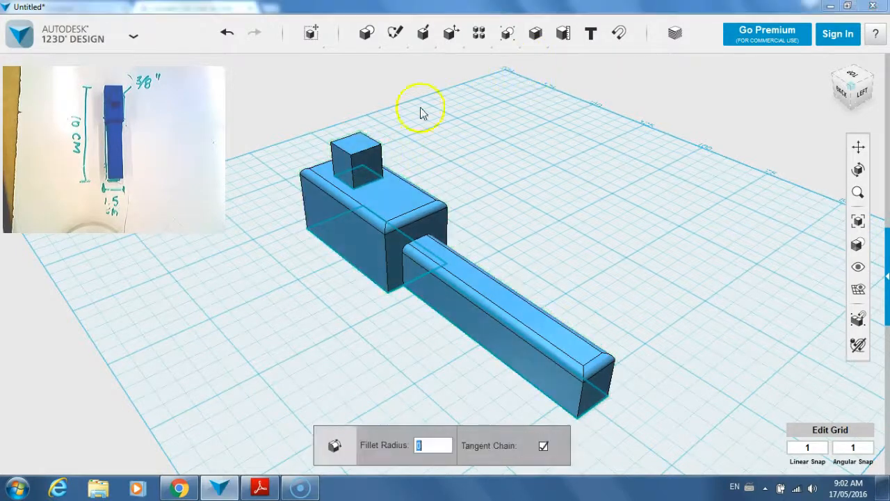
pyautogui.click(367, 147)
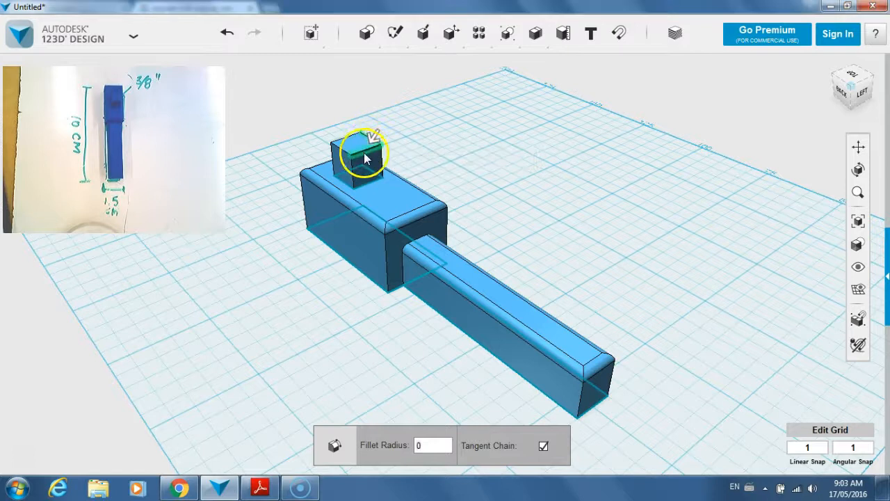
pyautogui.click(343, 146)
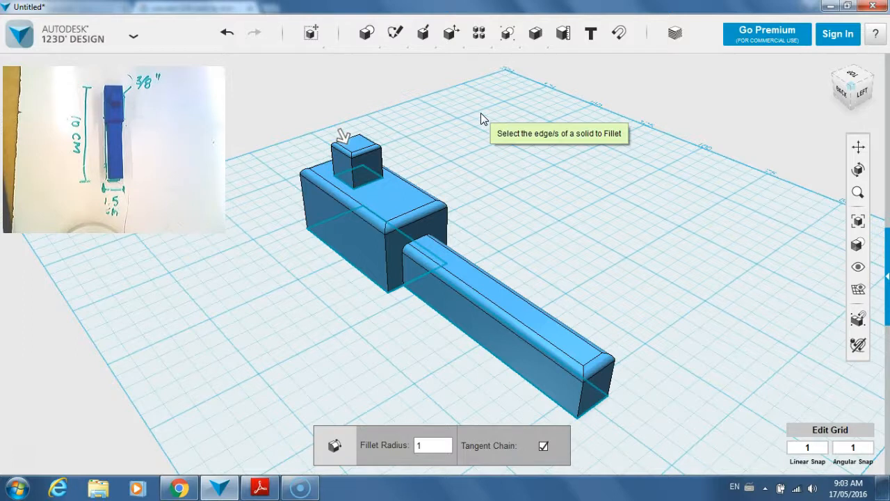
pyautogui.press('Escape')
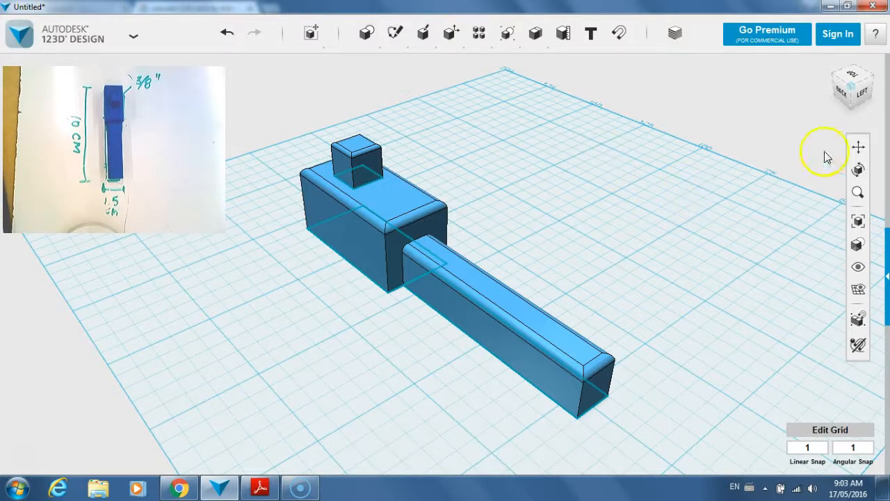
pyautogui.click(859, 172)
pyautogui.moveTo(545, 201); pyautogui.dragTo(450, 249)
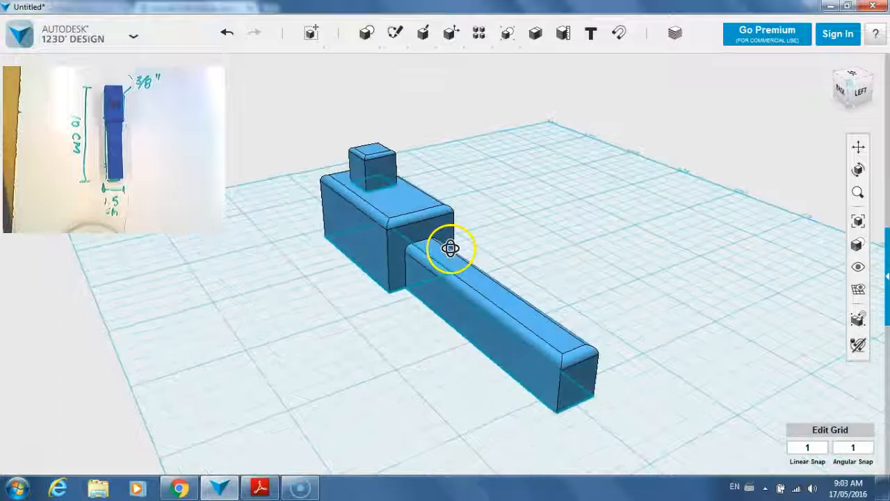